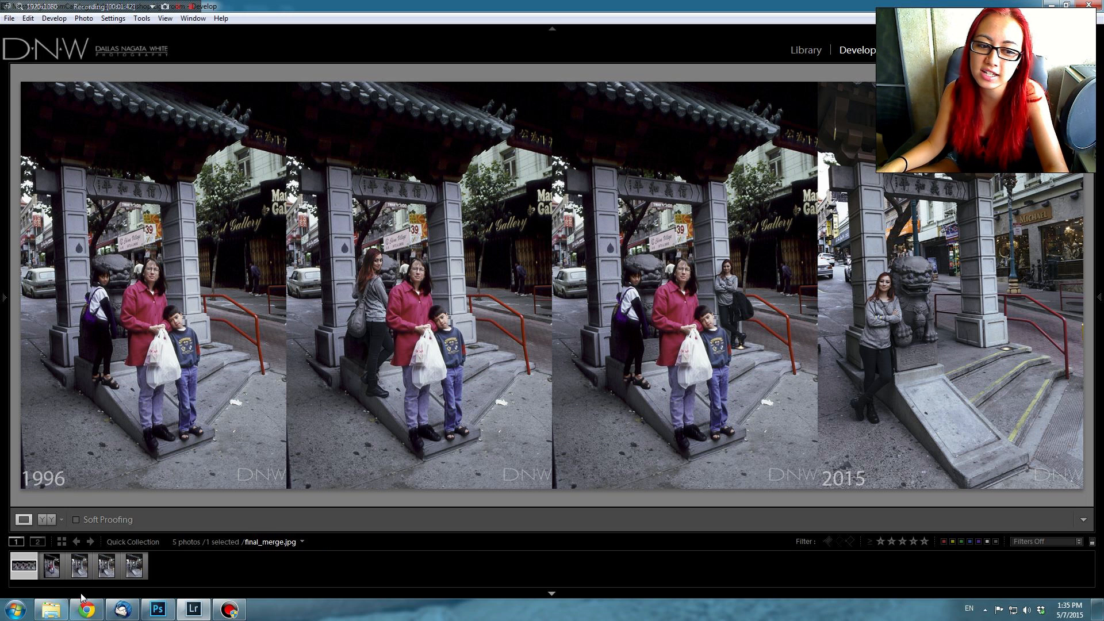
Step: Compare the 1996 Chinatown gate scan with the matching 2015 photo _Z2A6200.dng, viewing each one twice
left_click(48, 573)
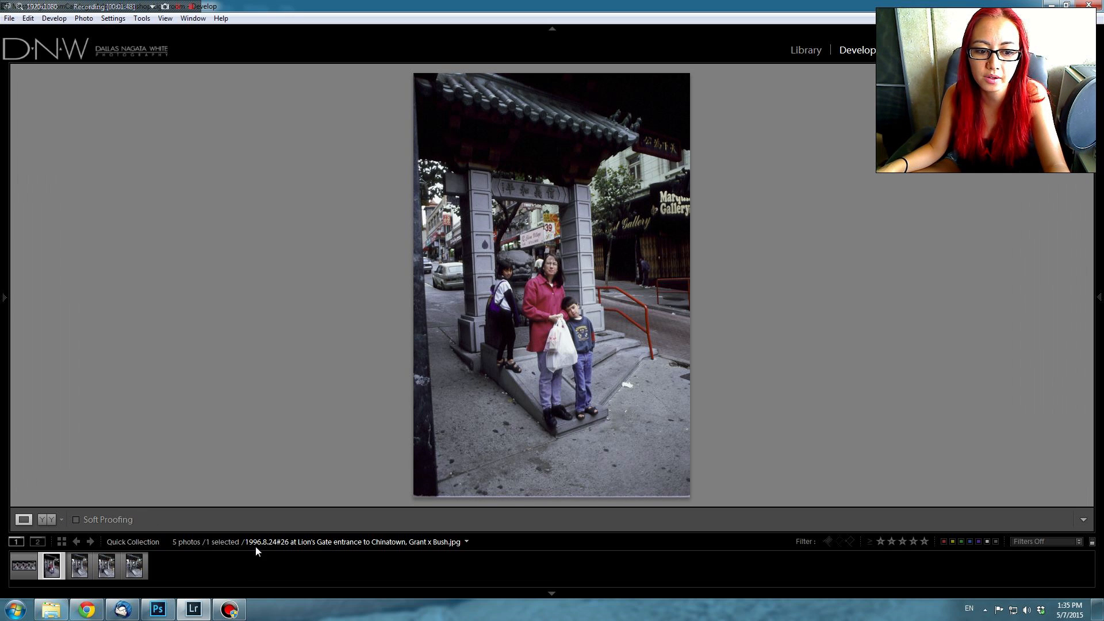
left_click(79, 574)
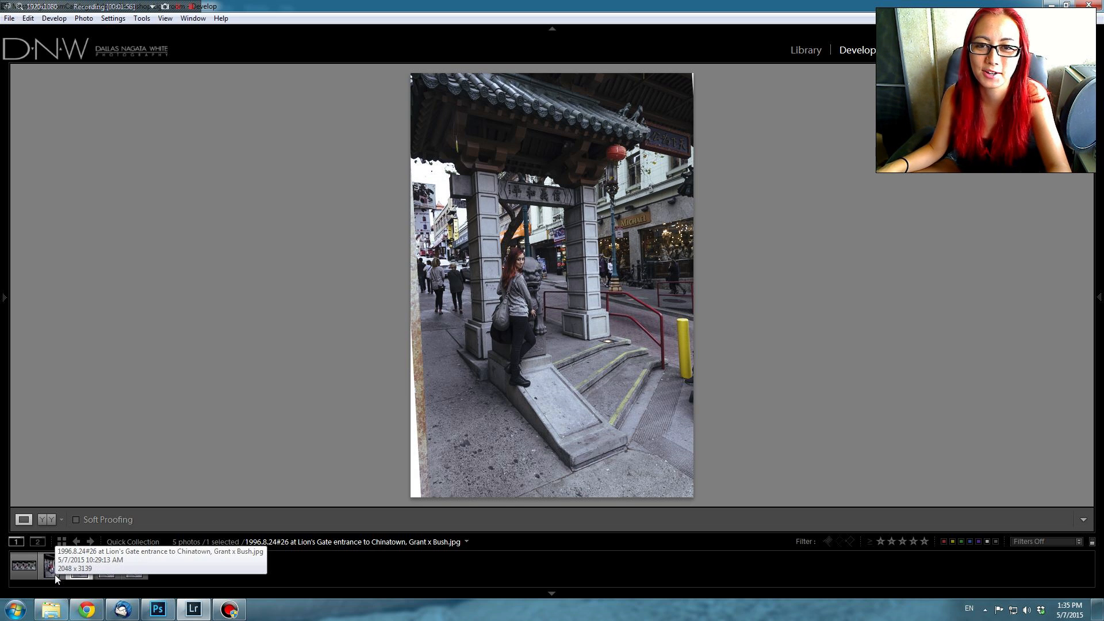
left_click(54, 575)
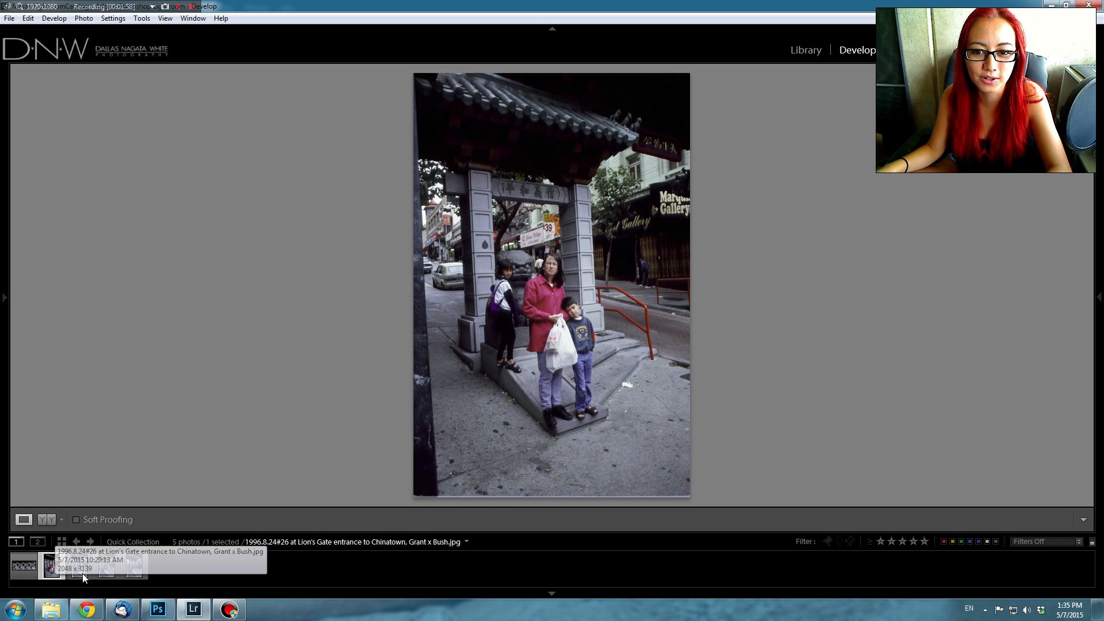
left_click(81, 574)
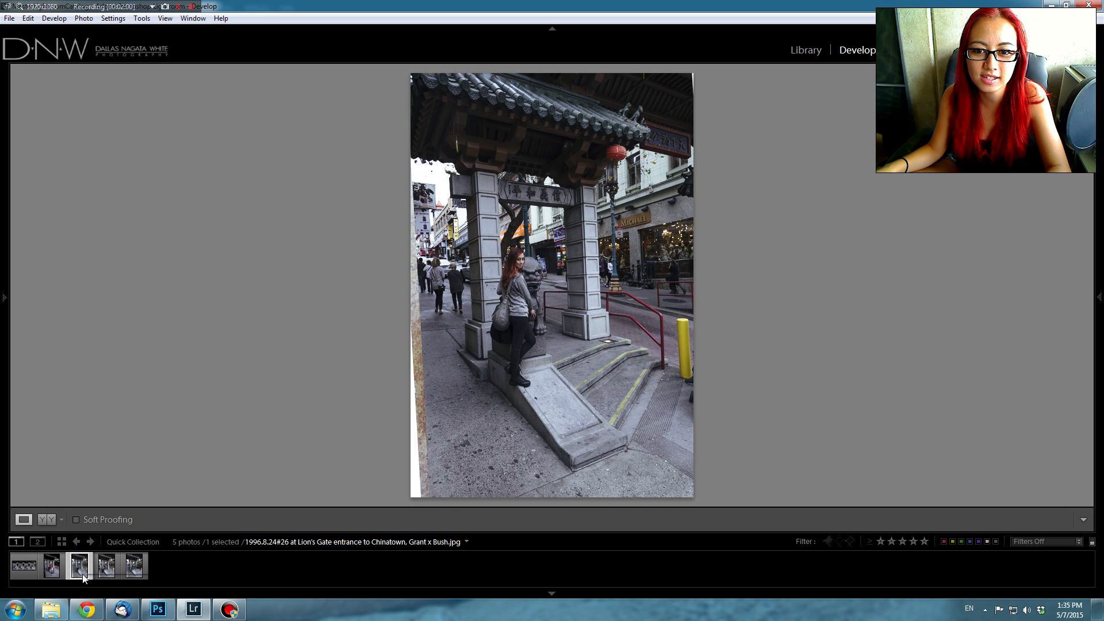
Step: Show _Z2A6200.dng in side-by-side before/after view and open its manual Lens Corrections settings
left_click(44, 515)
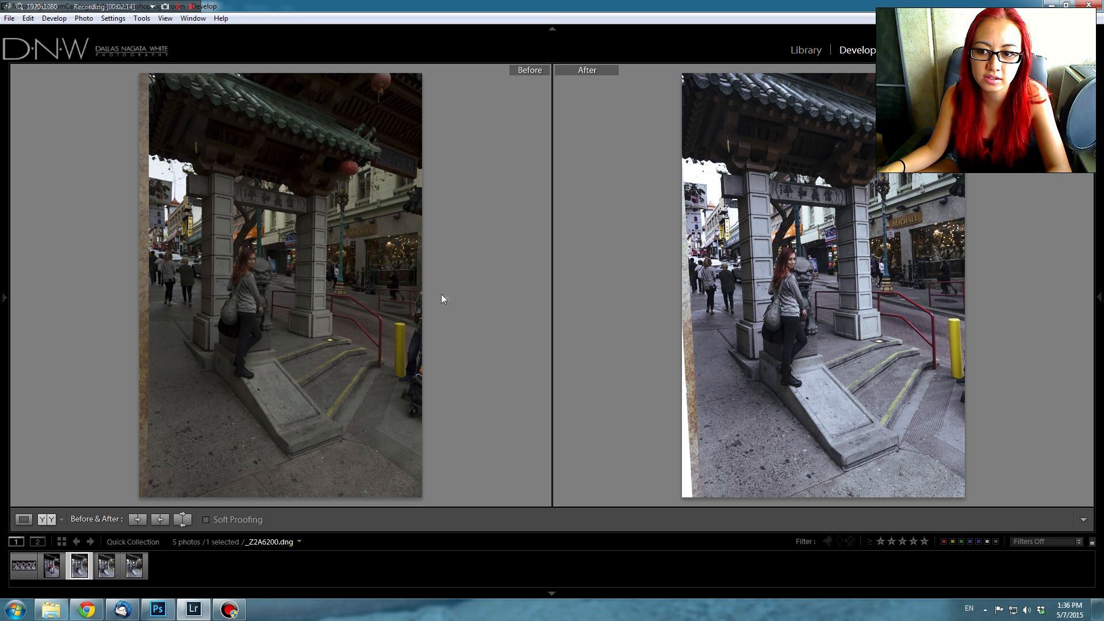
left_click(1098, 297)
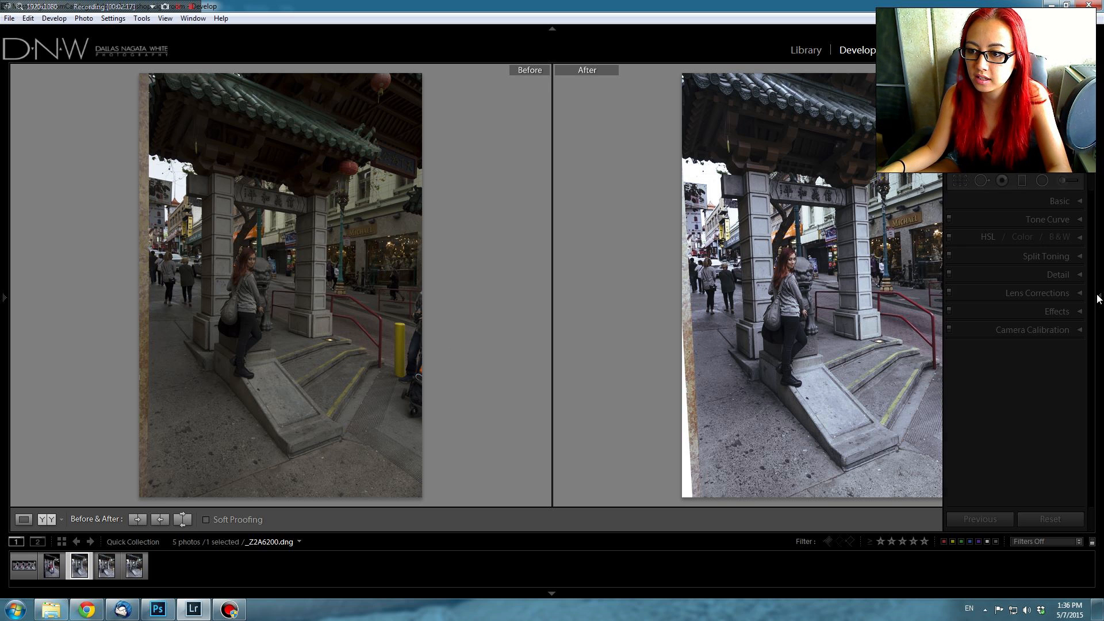
left_click(1052, 293)
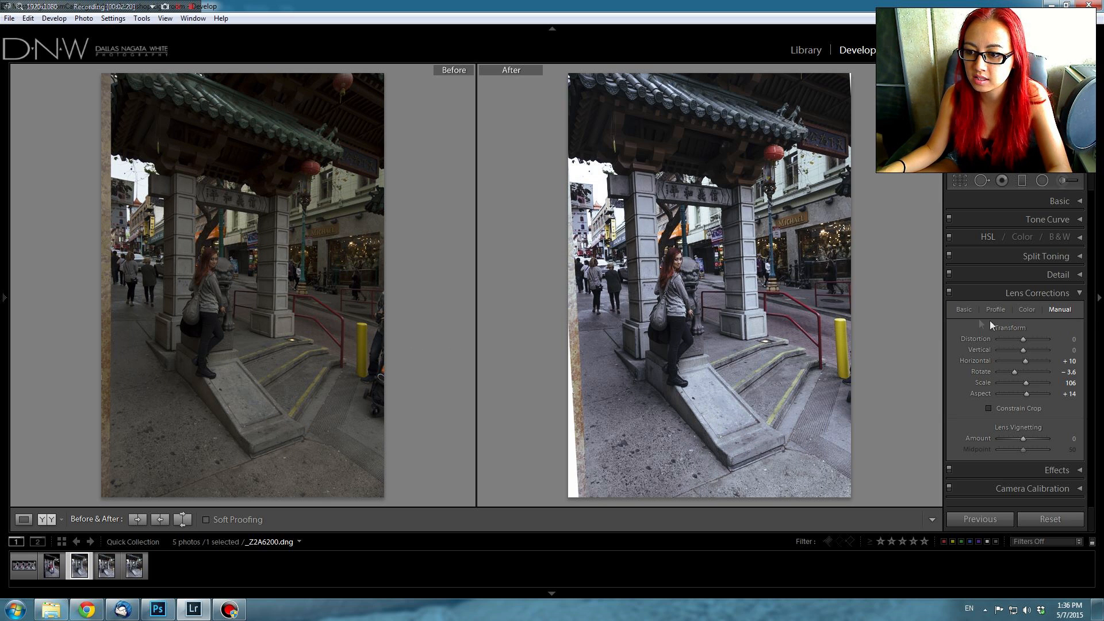
Step: Toggle the photo's lens corrections off and on, and try a Rotate transform of about −3.3
left_click(949, 293)
left_click(949, 295)
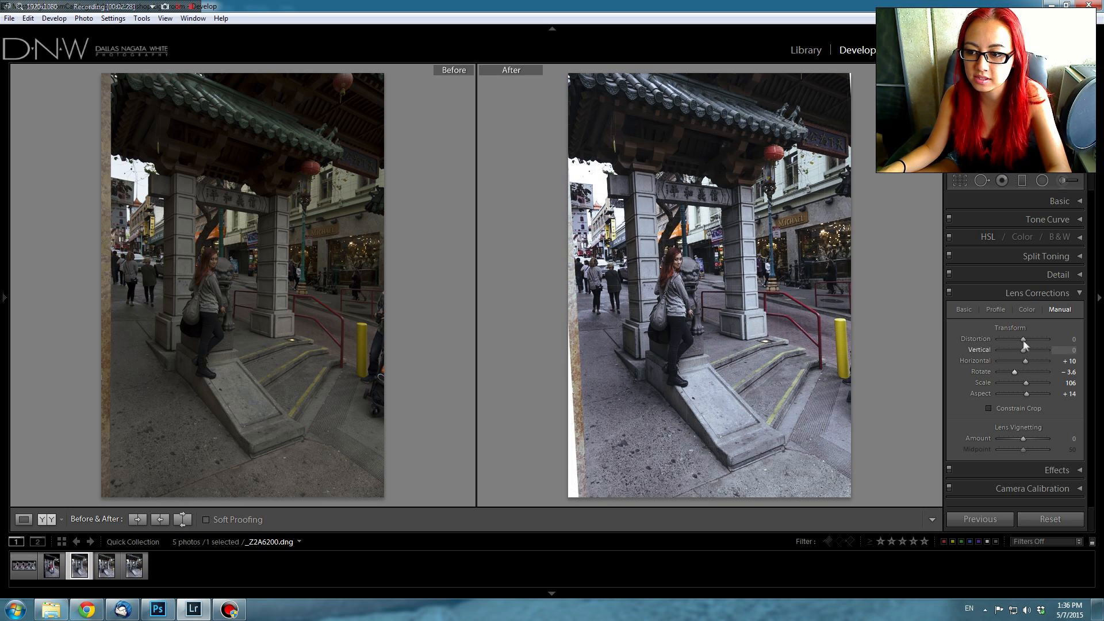
left_click_drag(1013, 370, 1014, 371)
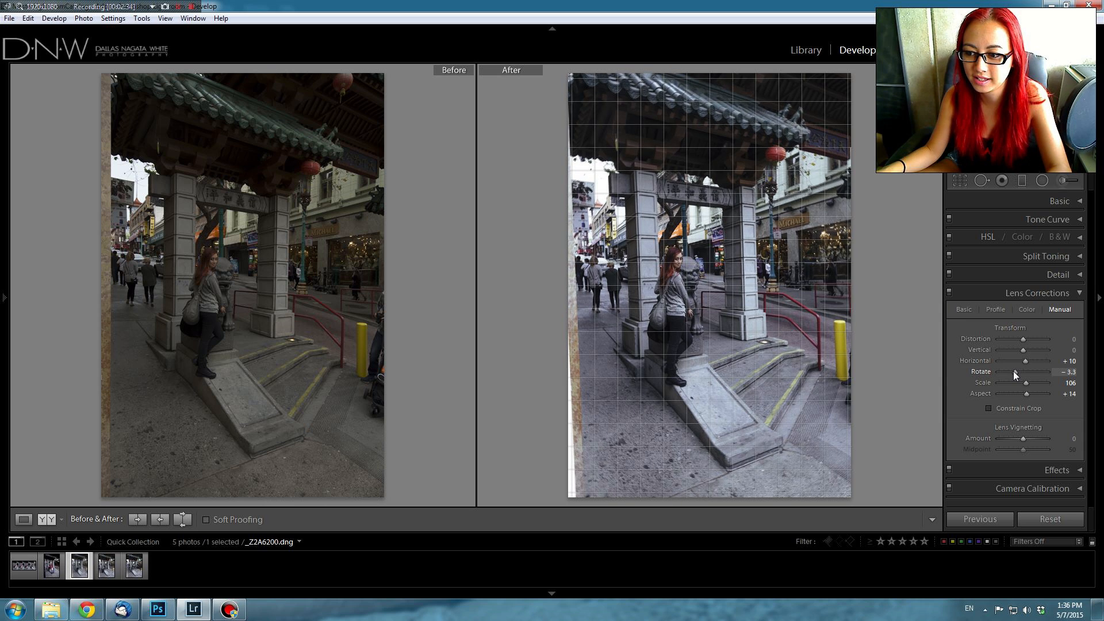
left_click_drag(1013, 371, 1025, 361)
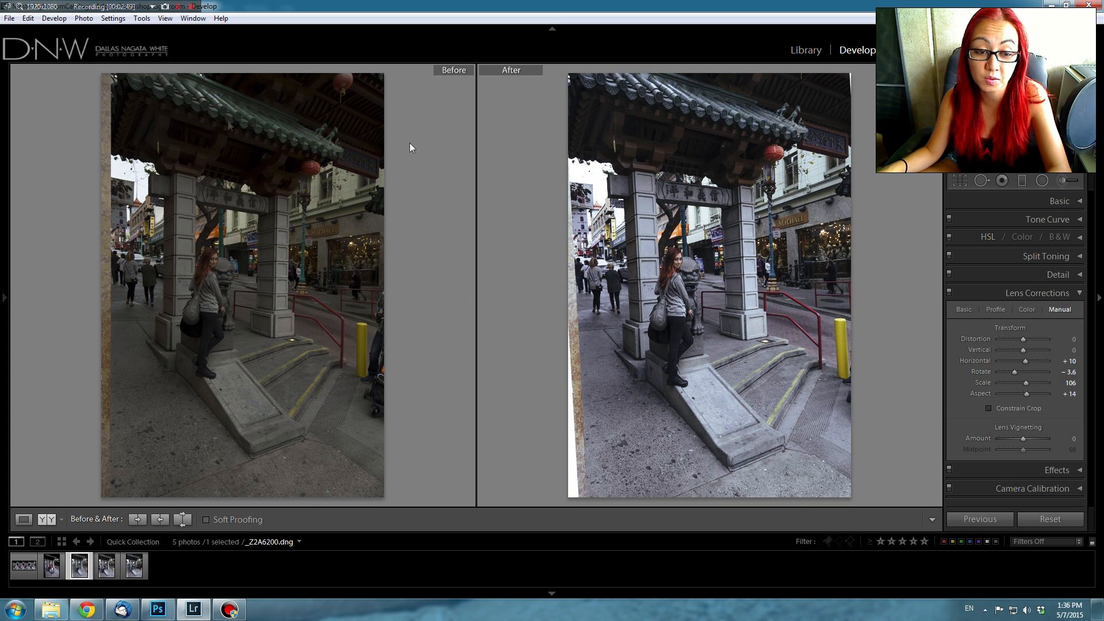
Step: Check the 2015 photo against the 1996 scan, and look through its edit history and the VSCO Film 04 Canon presets
left_click(49, 568)
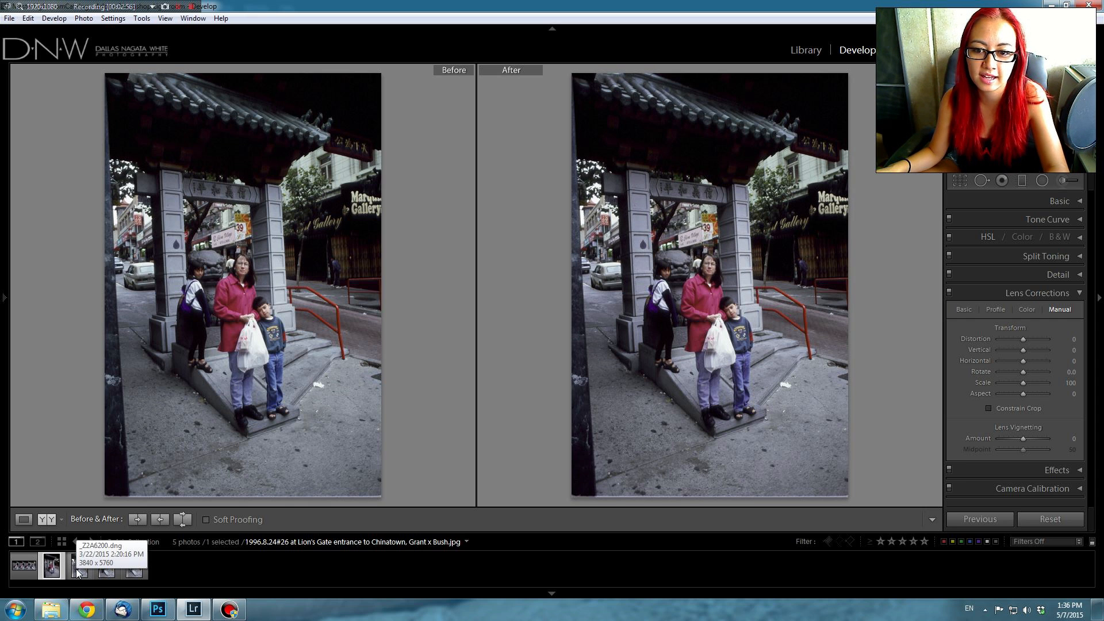
left_click(77, 572)
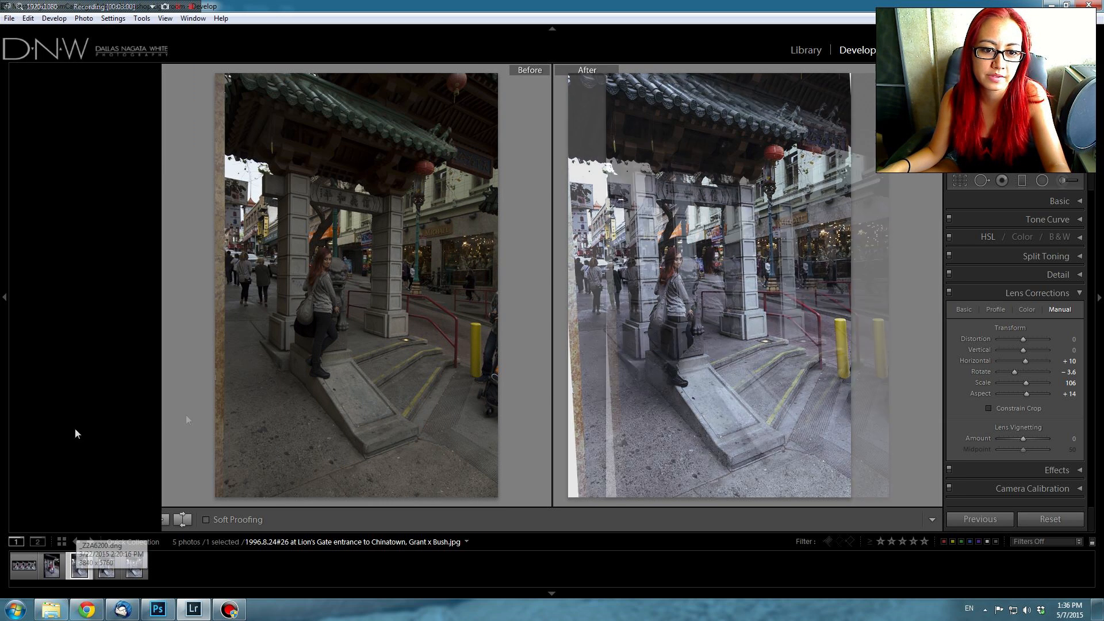
scroll(82, 459, "down", 10)
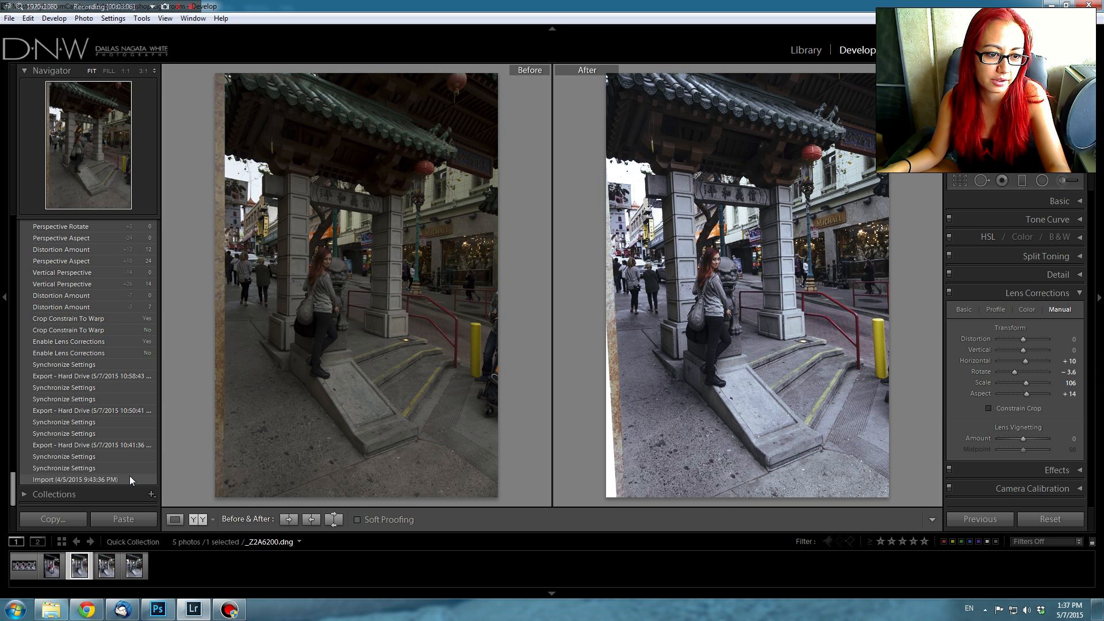
scroll(130, 477, "up", 10)
scroll(130, 480, "up", 5)
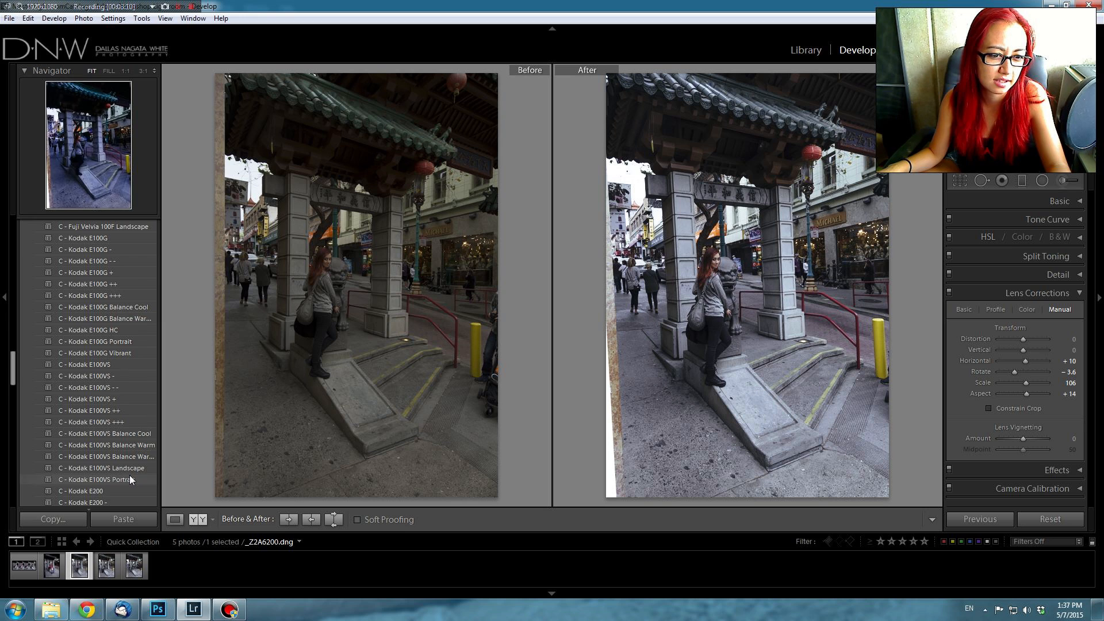
scroll(130, 475, "up", 3)
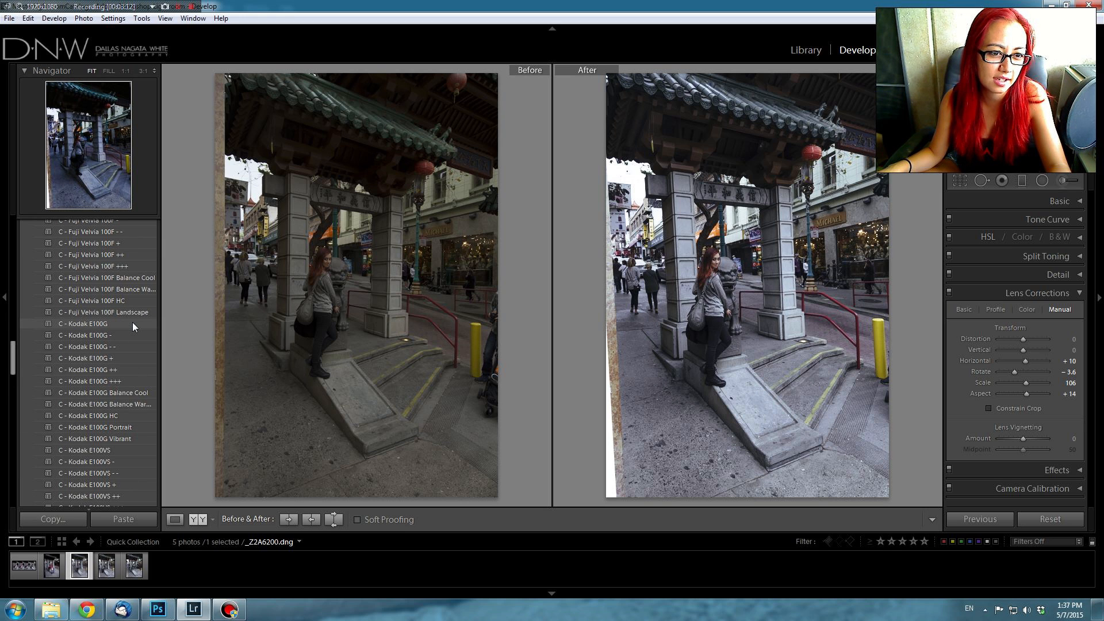
scroll(126, 419, "down", 5)
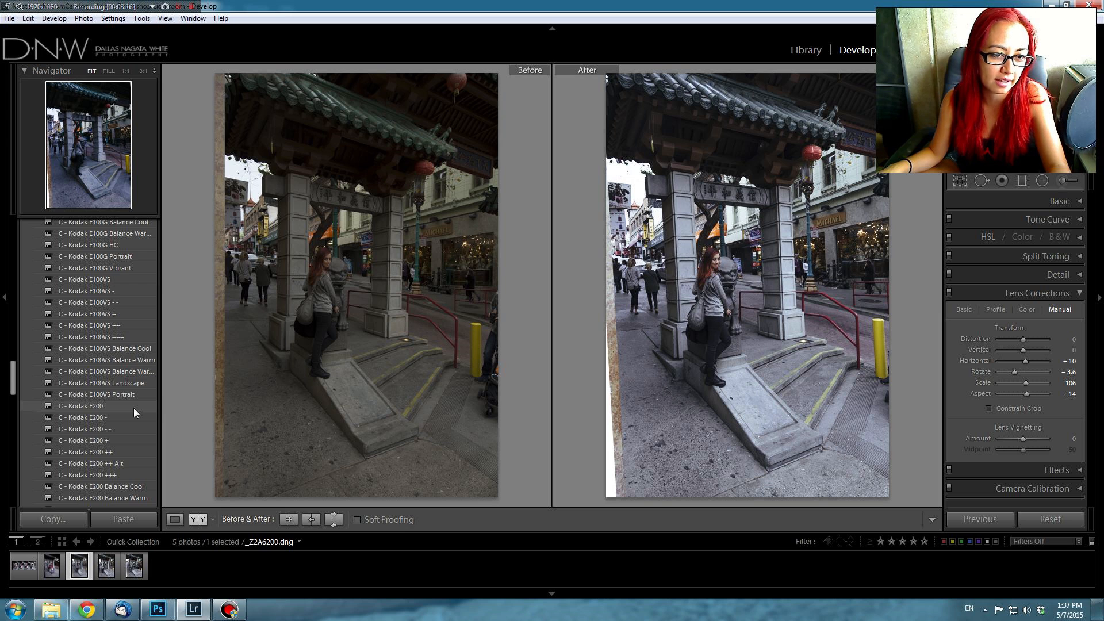
scroll(134, 410, "up", 15)
scroll(134, 408, "up", 10)
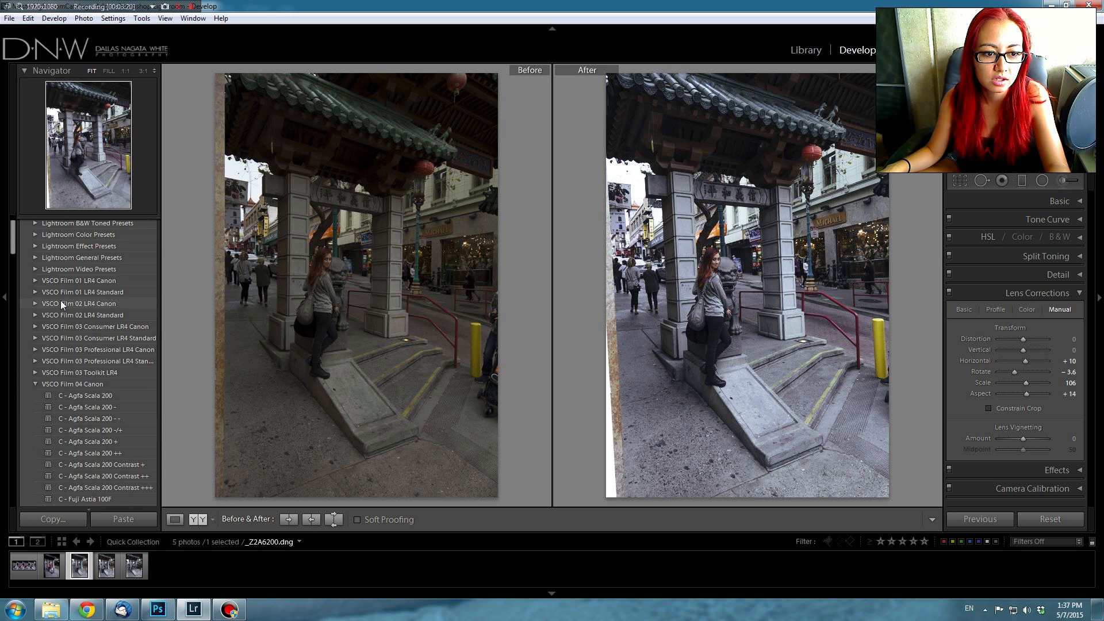
scroll(63, 299, "down", 20)
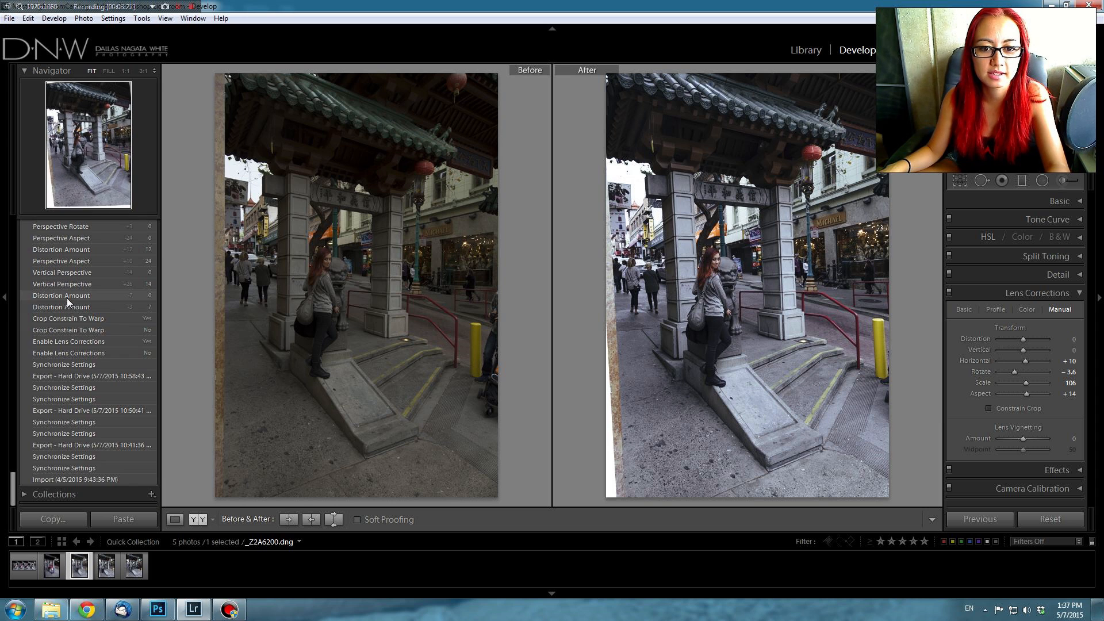
Step: Review the 1996 scan and the 2015 shots up to _Z2A6205.dng in before/after view, with the presets and history hidden
left_click(58, 569)
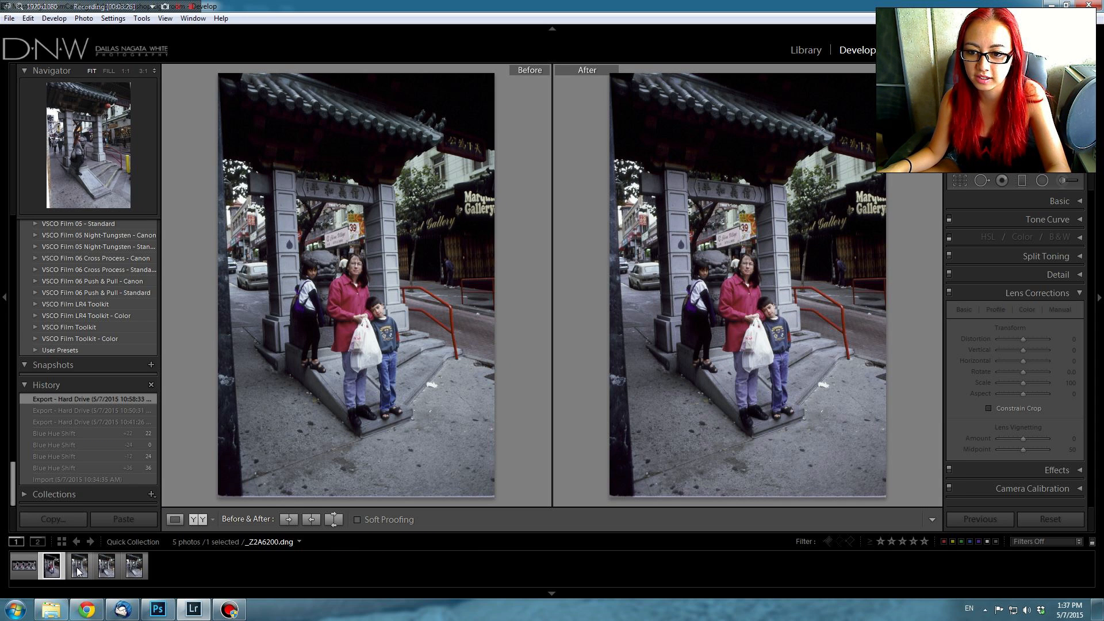
left_click(79, 568)
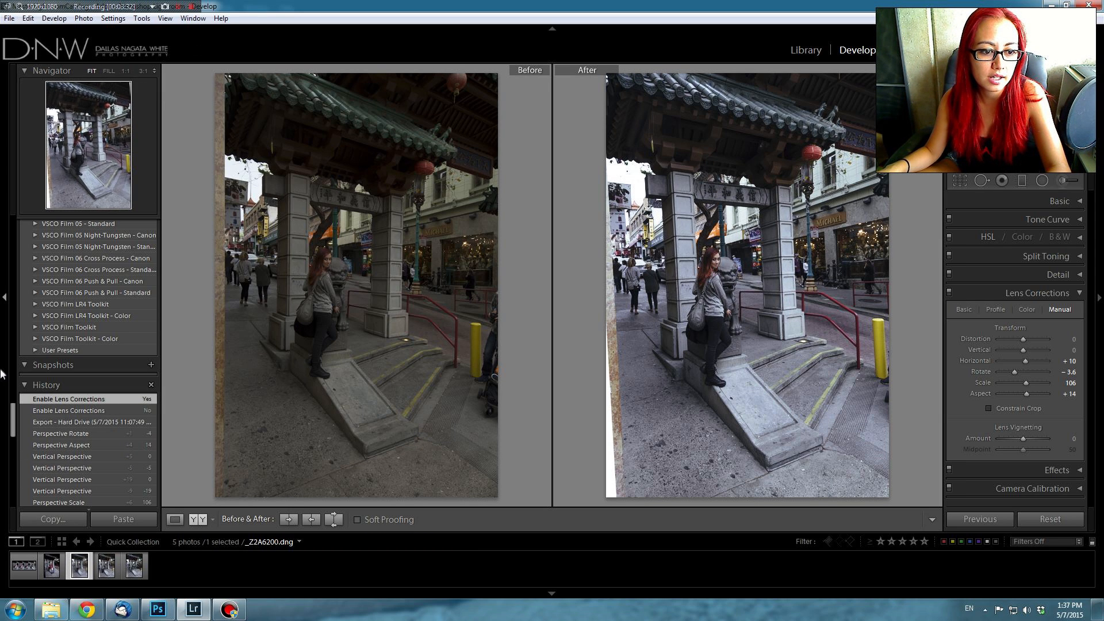
key("F7")
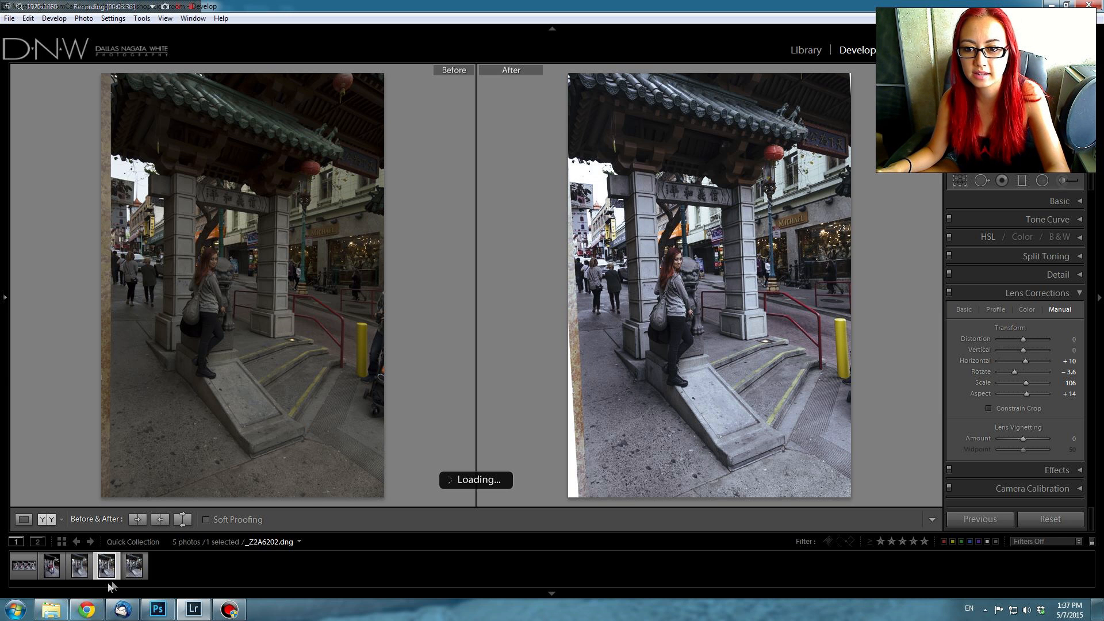
left_click(137, 566)
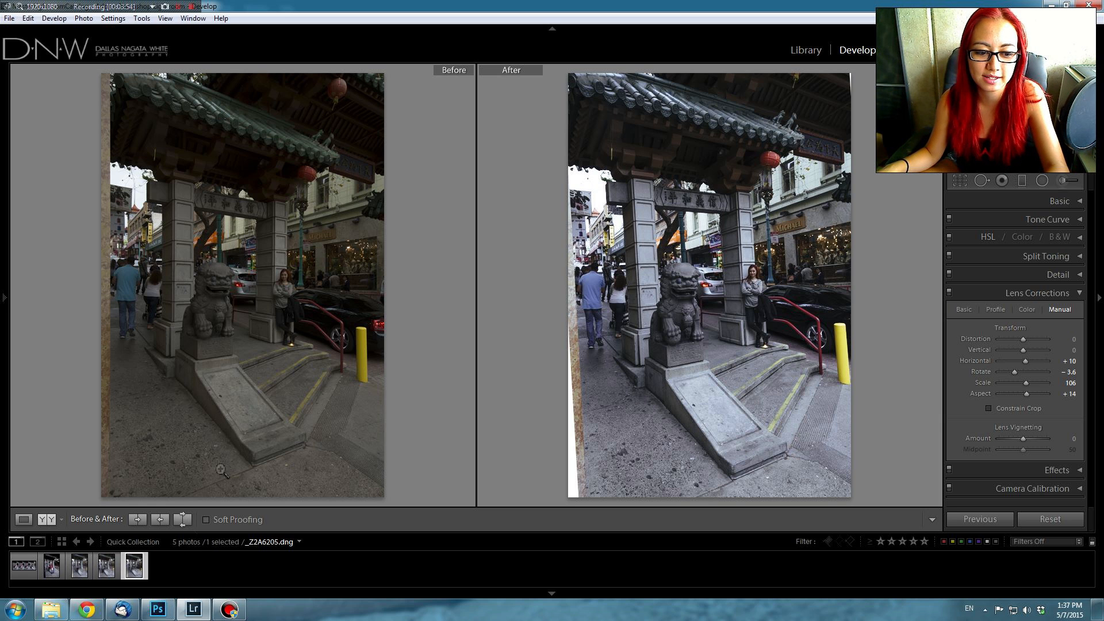
left_click(53, 566)
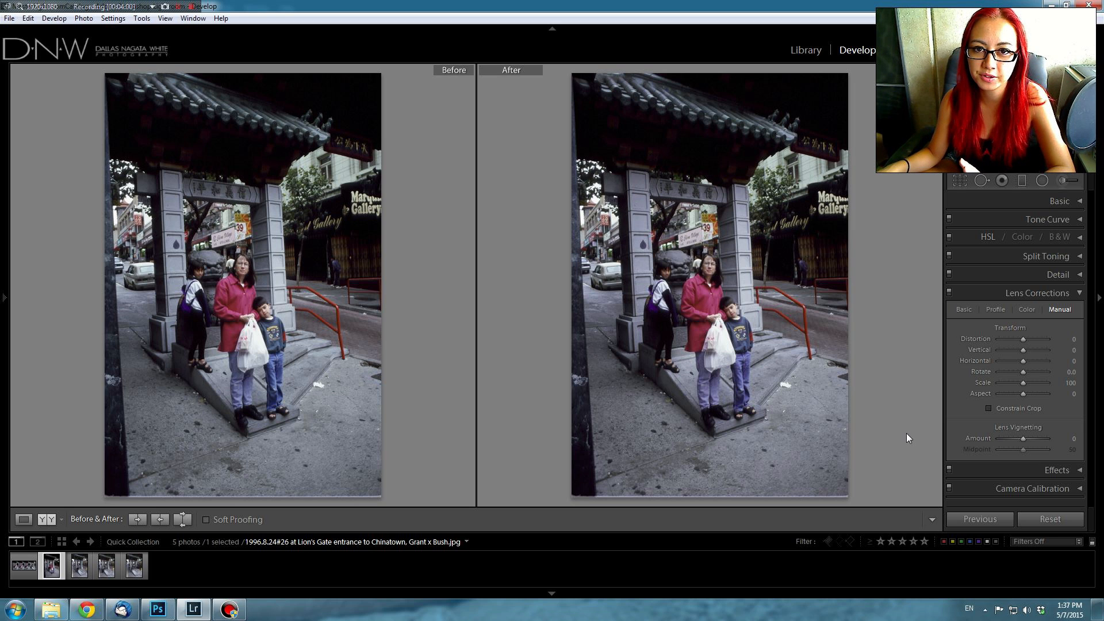
Step: Switch to tbt-001.psd in Photoshop, make Group 1 visible over the 1996 background and expand it to show its layers
left_click(147, 616)
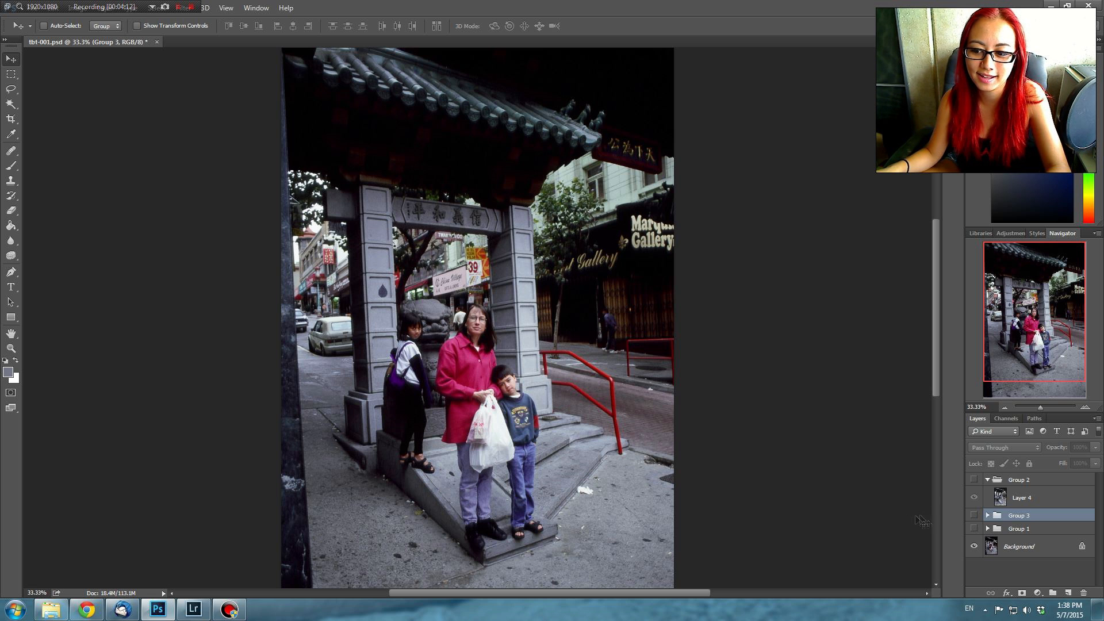
left_click(974, 529)
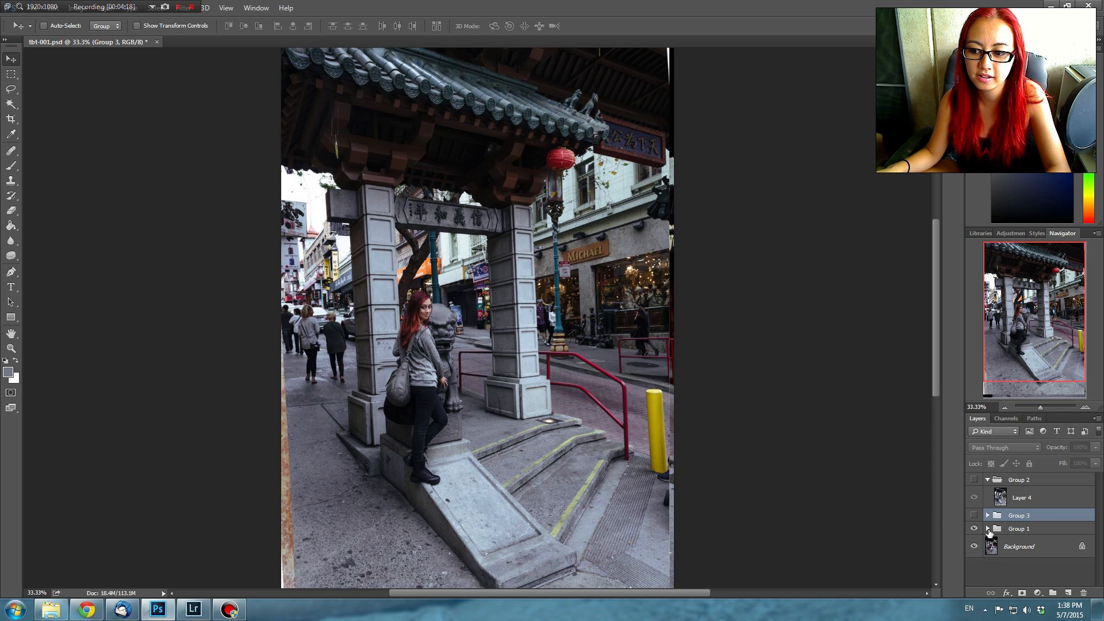
left_click(988, 529)
scroll(1069, 550, "down", 1)
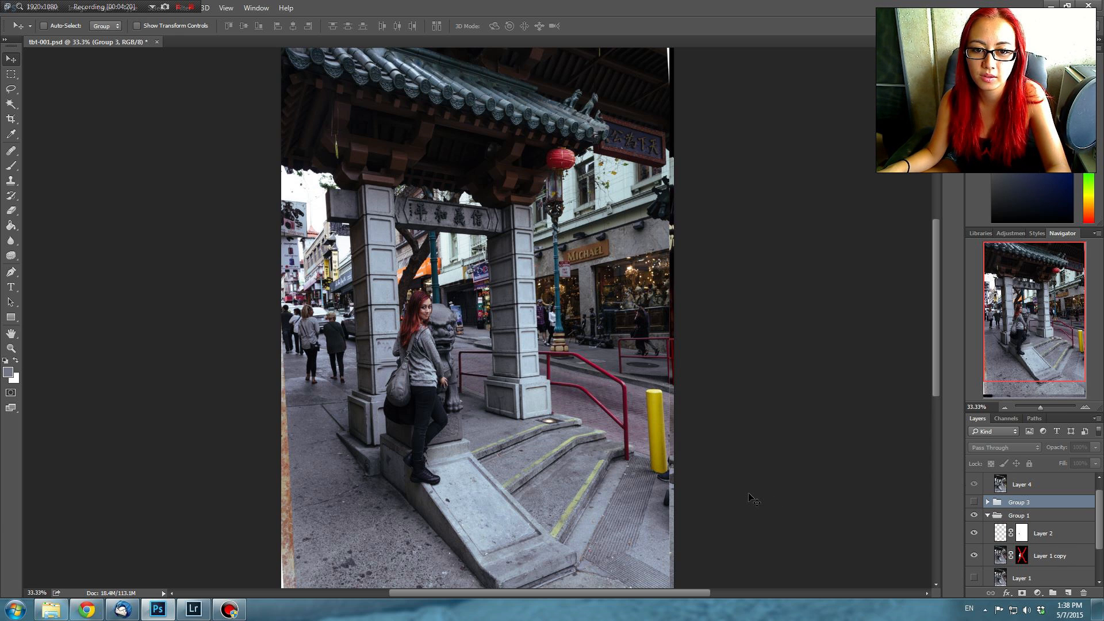
scroll(1036, 535, "down", 1)
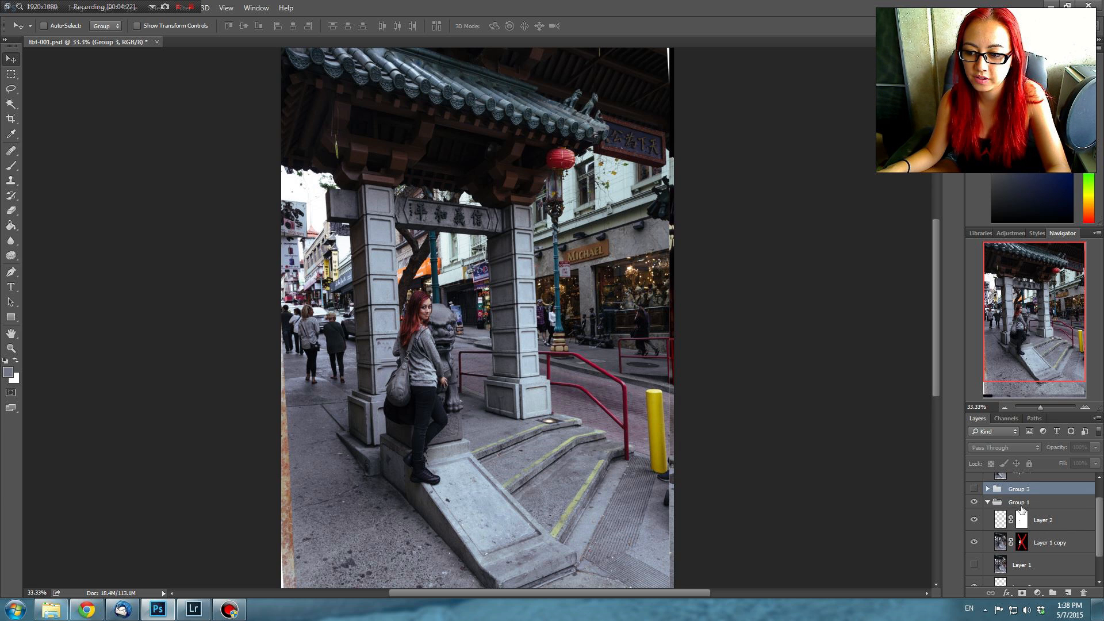
Step: Fade Group 1's opacity to check its alignment with the 1996 background, and return it to 100%
left_click(1020, 503)
left_click(1095, 448)
left_click_drag(1096, 460, 1051, 465)
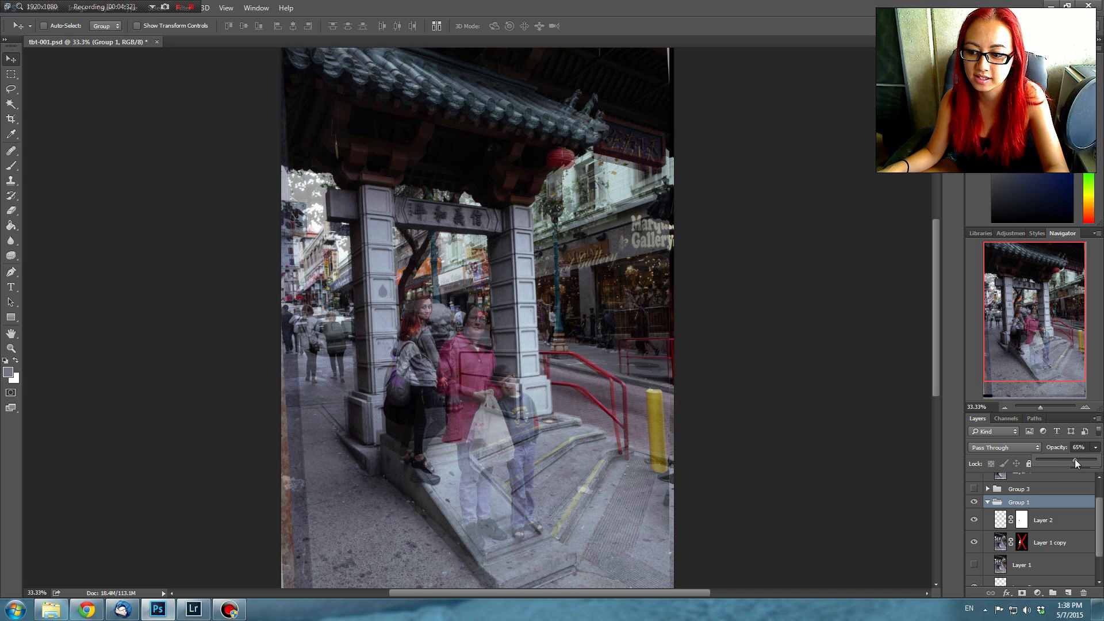
left_click_drag(1075, 458, 1096, 461)
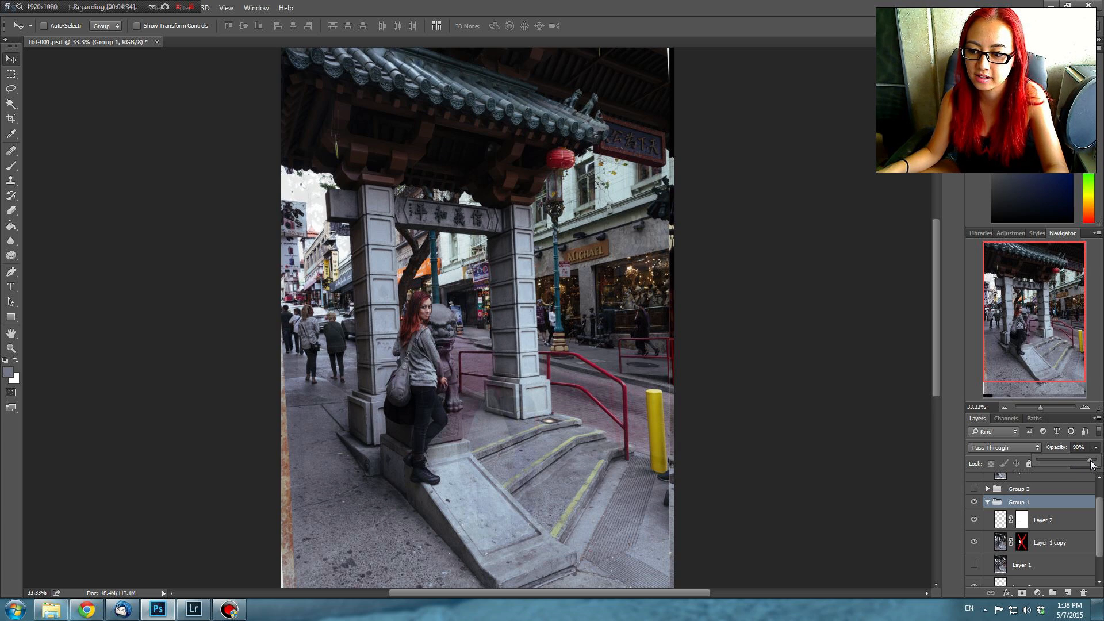
Step: Toggle Layer 1 copy and Layer 1 to compare them with the background, leaving Layer 1 copy shown and Layer 1 hidden
left_click(976, 542)
left_click(973, 565)
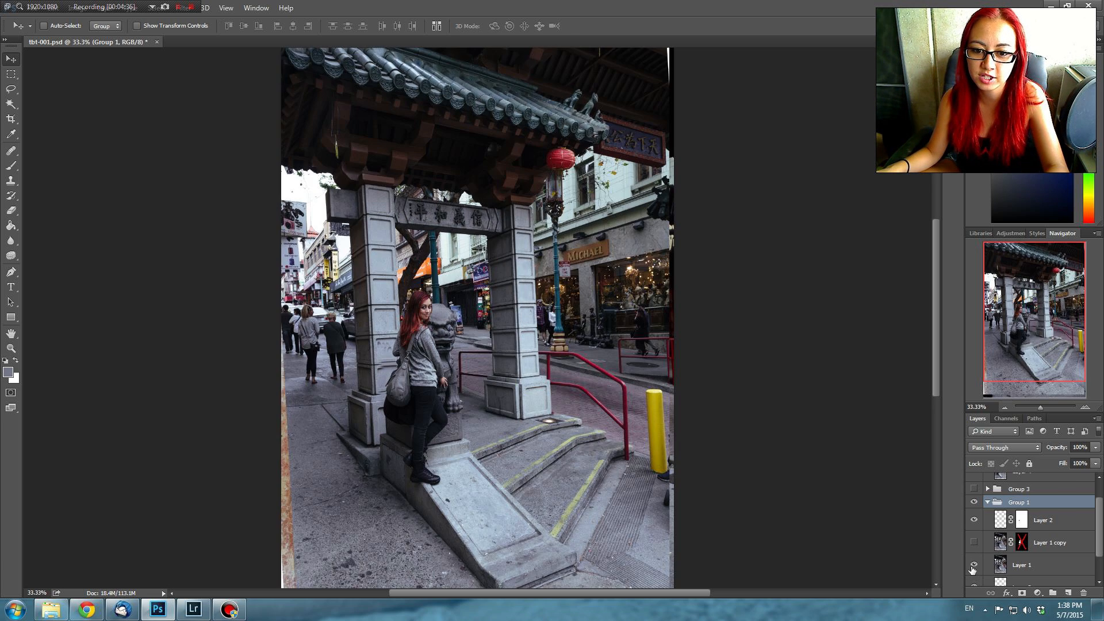
left_click(972, 566)
left_click(973, 566)
left_click(974, 542)
left_click(974, 564)
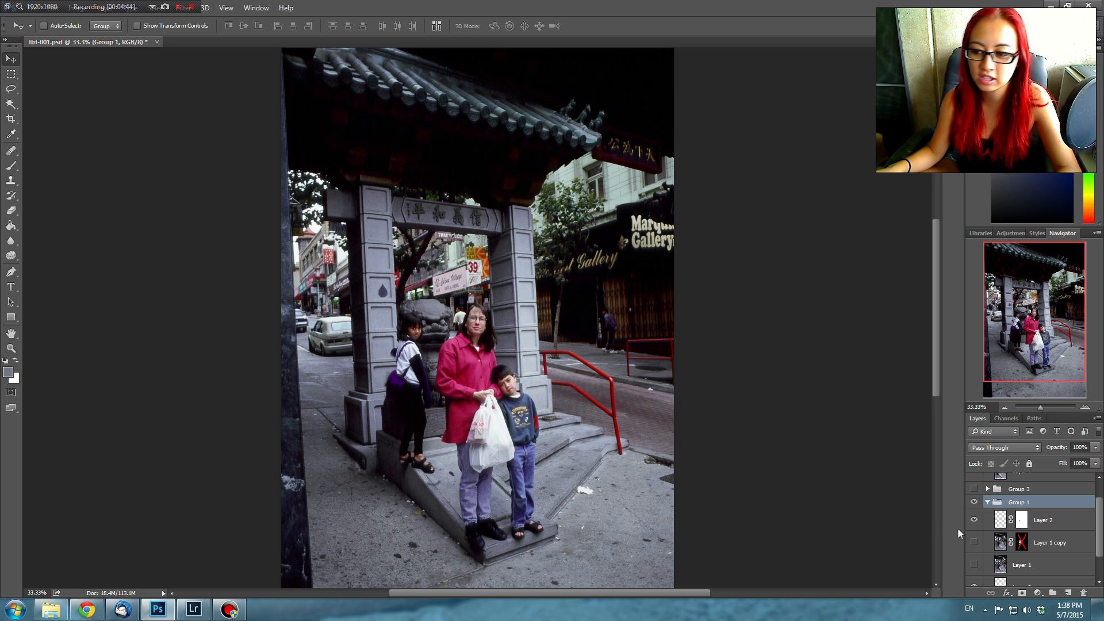
left_click(974, 543)
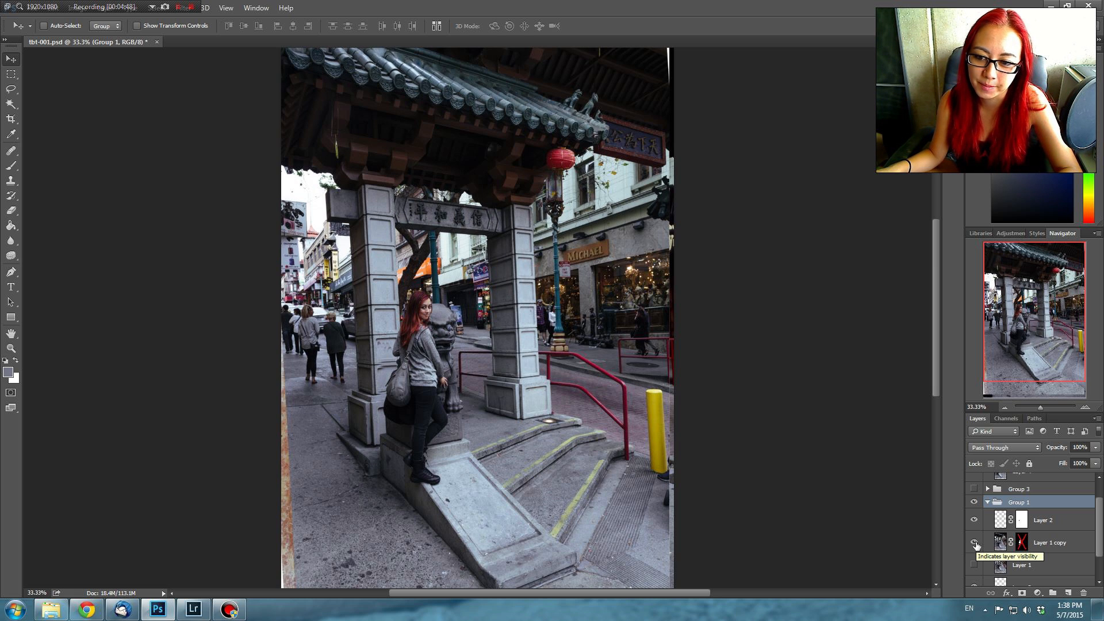
Step: Toggle Group 1's visibility repeatedly to compare the aligned 2015 photo with the 1996 background, leaving the group shown
left_click(975, 504)
left_click(975, 503)
left_click(976, 504)
left_click(975, 504)
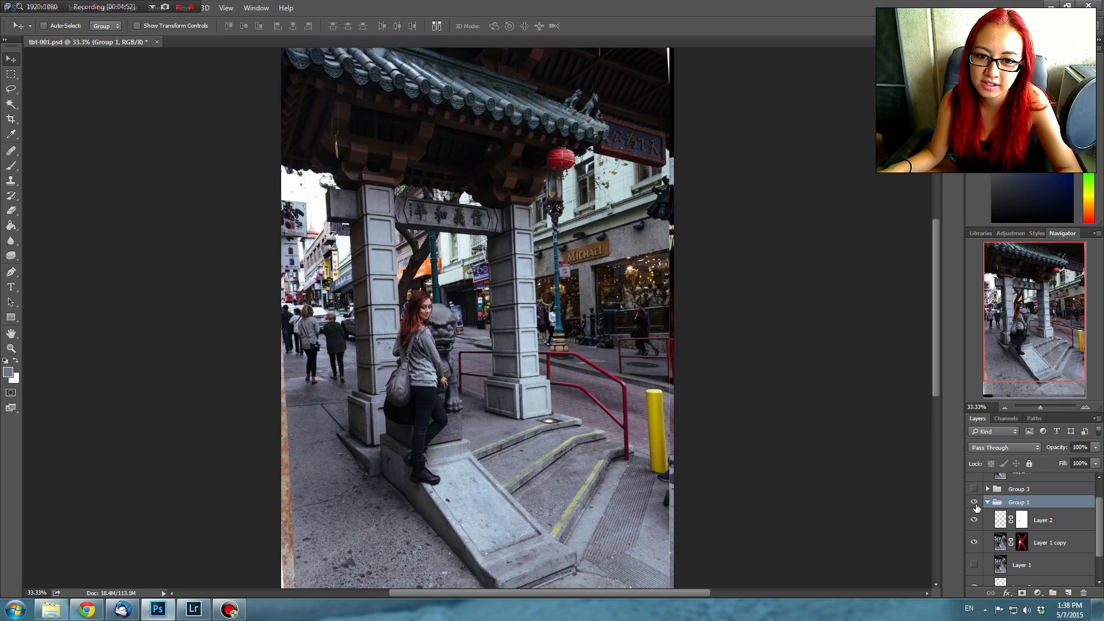
left_click(975, 504)
left_click(975, 504)
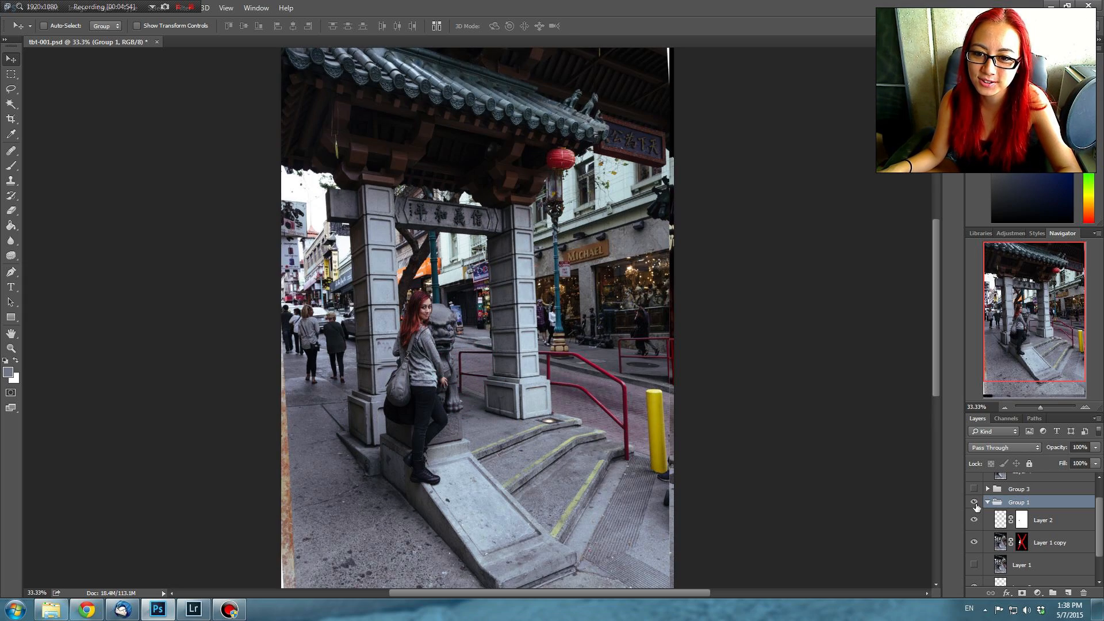
left_click(976, 503)
left_click(976, 504)
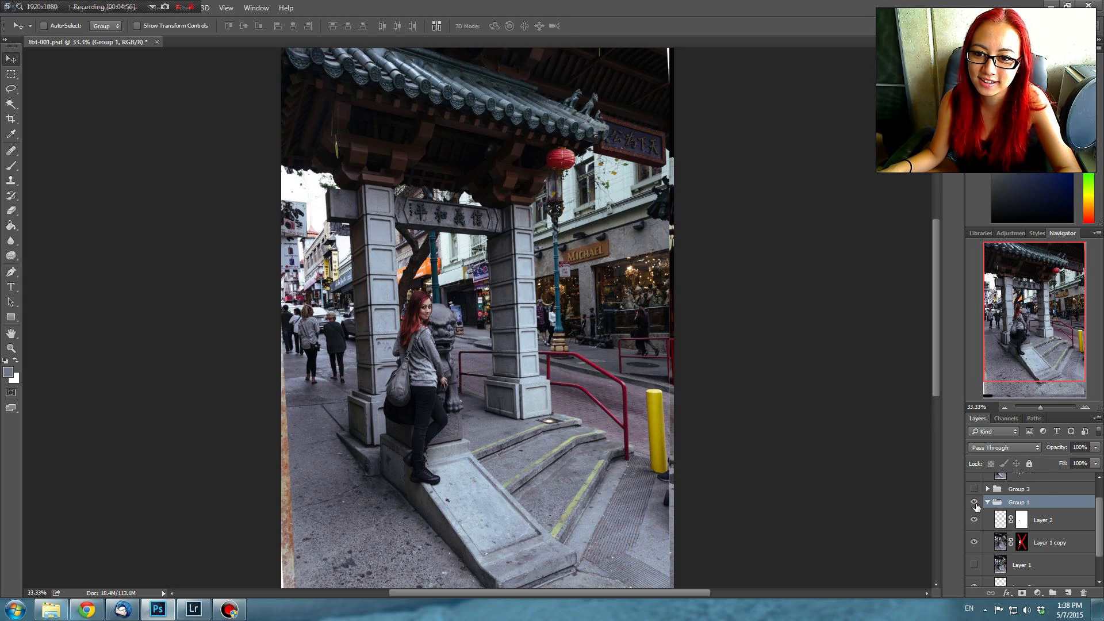
Step: Flip Group 1 off and on again to check the gate pillars and roof against the 1996 background, leaving it visible
left_click(975, 504)
left_click(975, 504)
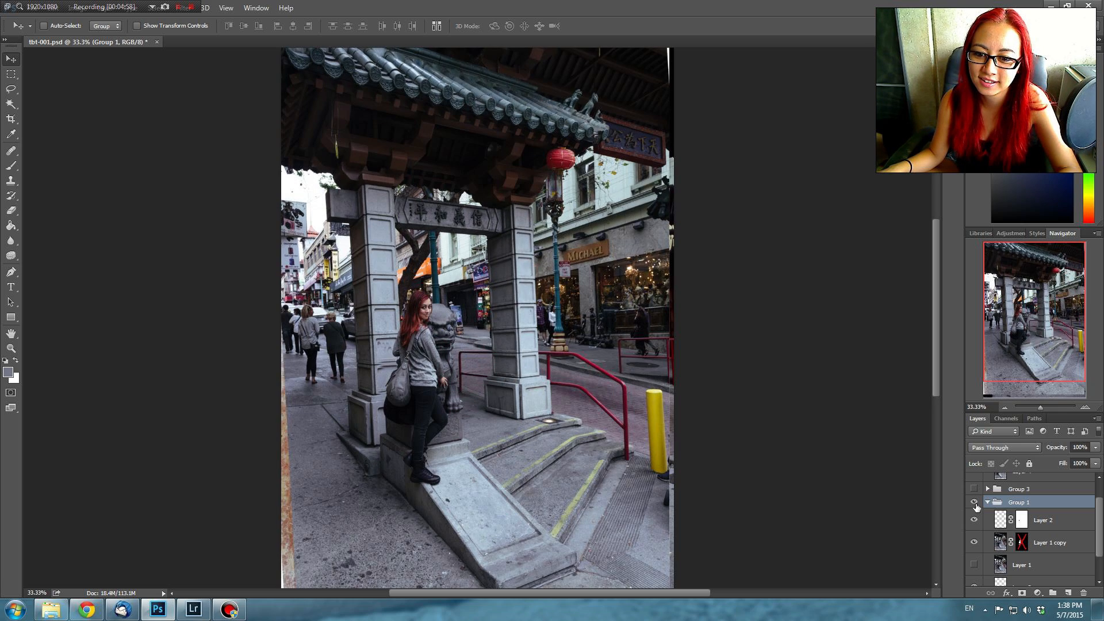
left_click(975, 504)
left_click(976, 504)
left_click(975, 503)
left_click(975, 504)
left_click(975, 504)
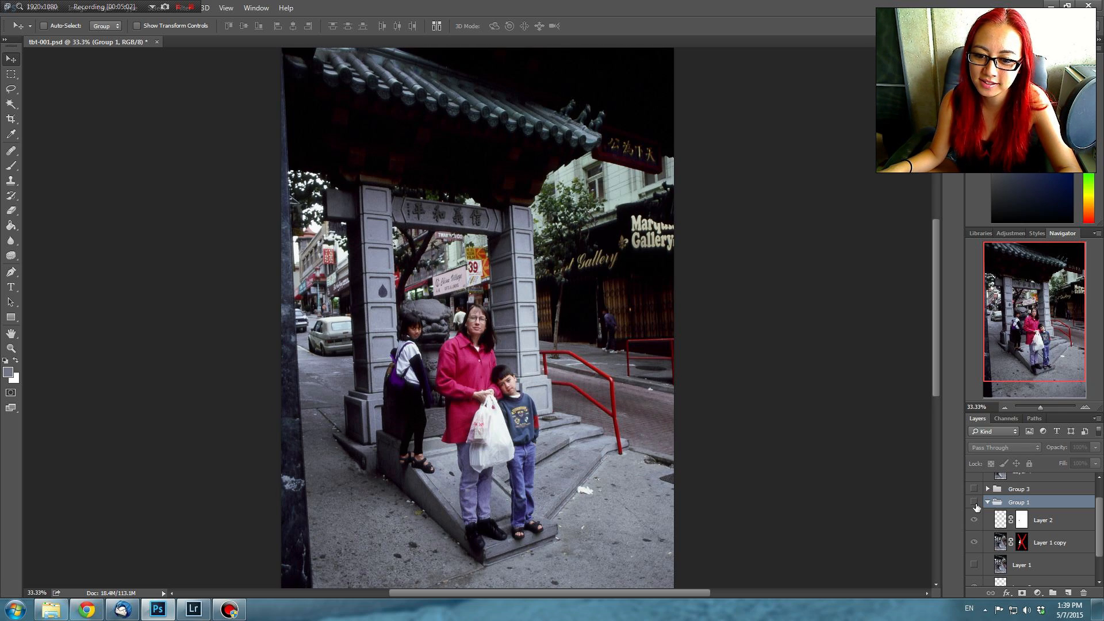
left_click(975, 504)
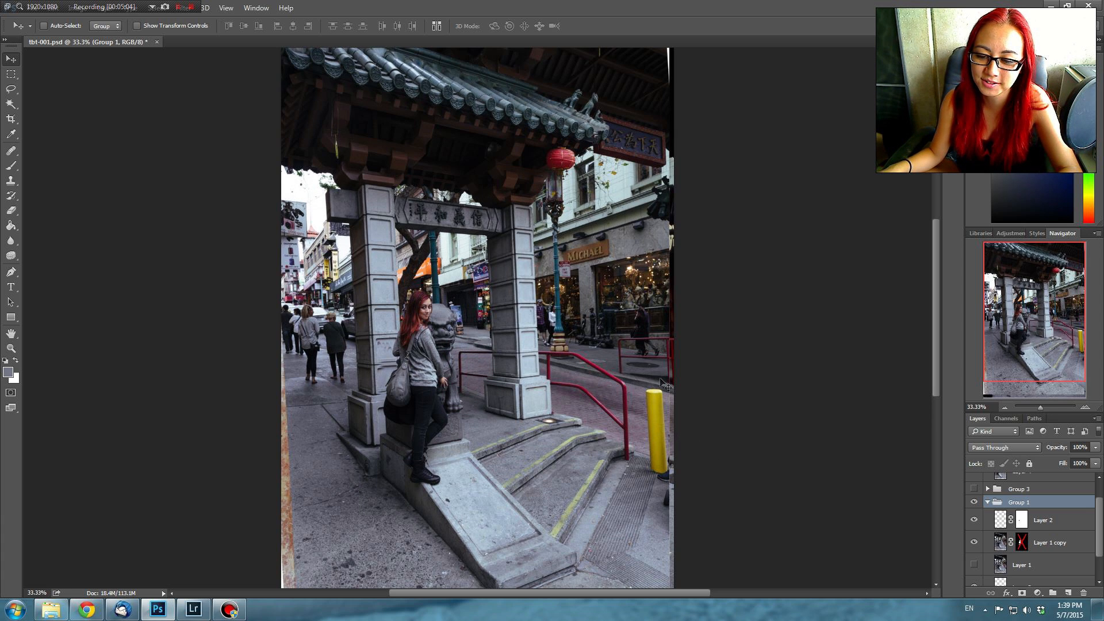
Step: Enable Layer 1 copy's layer mask and toggle the layer to compare the masked 2015 figure with the 1996 girl, leaving the layer hidden
left_click(1023, 543, "shift")
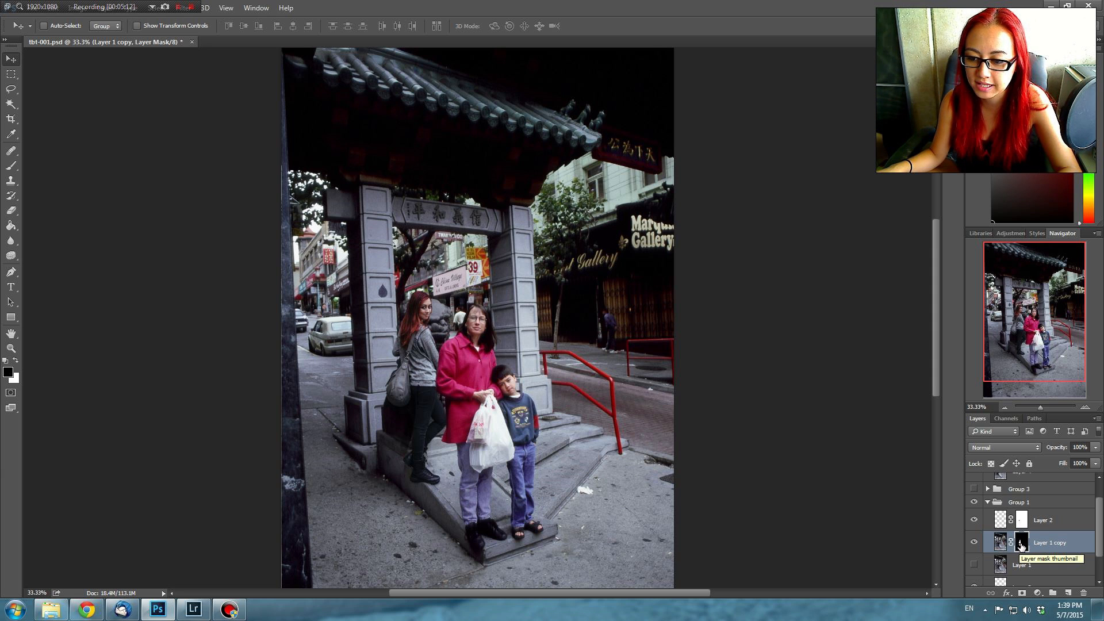
left_click(975, 547)
left_click(974, 547)
left_click(974, 547)
left_click(974, 548)
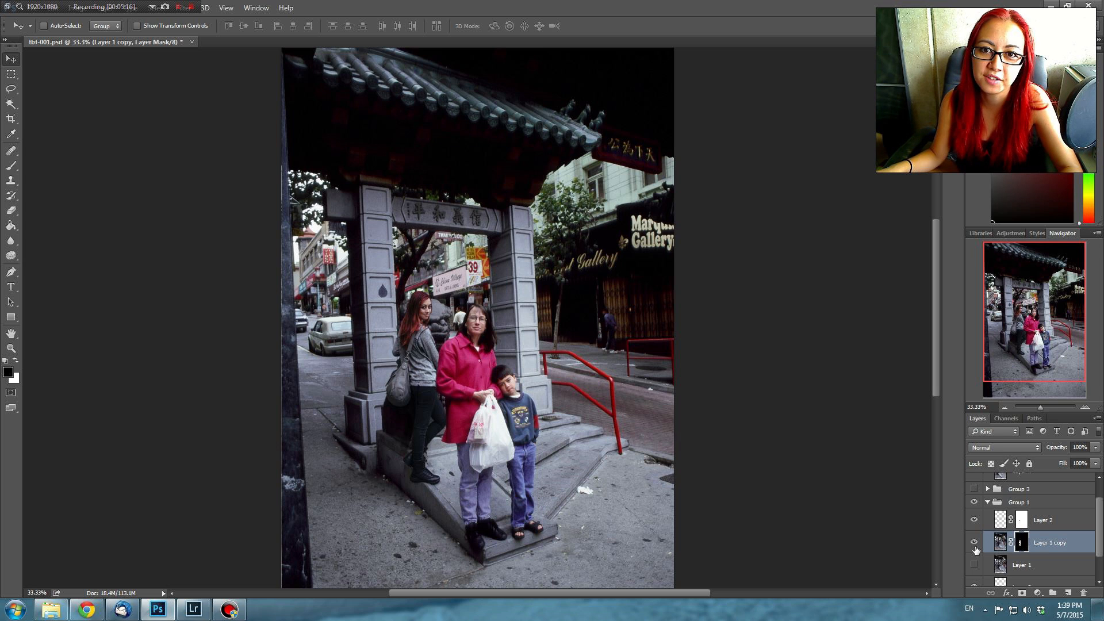
left_click(975, 548)
left_click(975, 547)
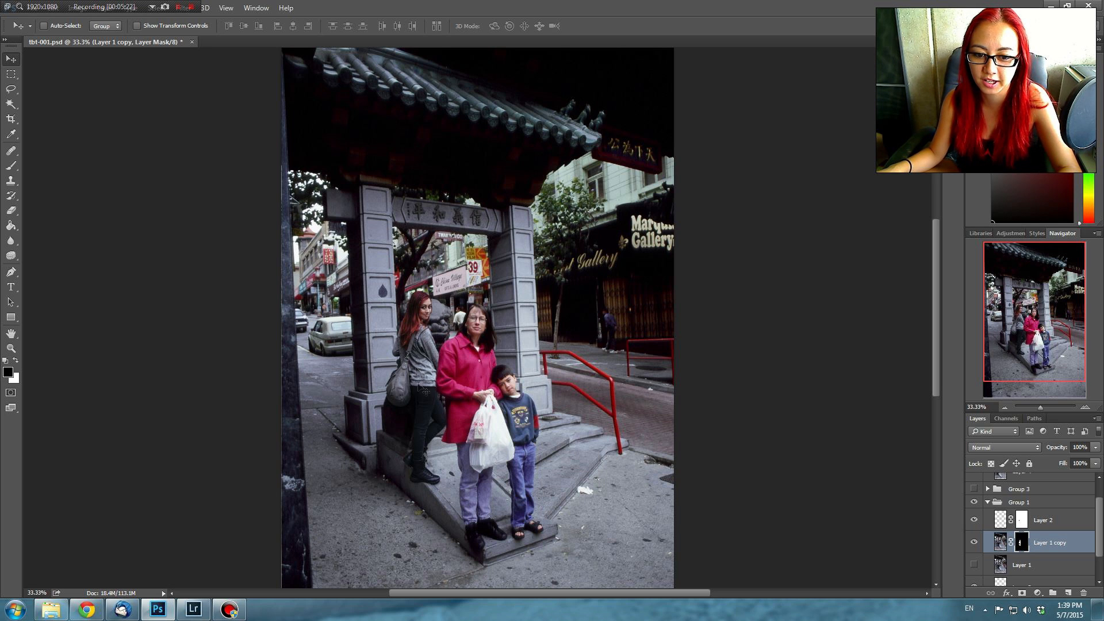
left_click(974, 544)
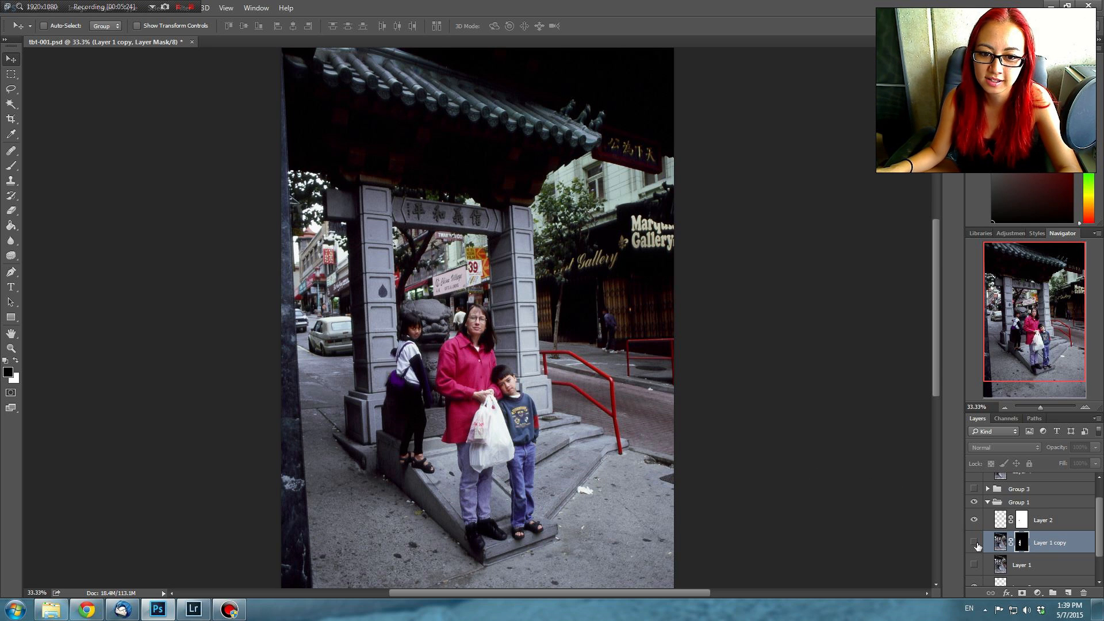
left_click(975, 543)
left_click(975, 543)
left_click(975, 543)
left_click(975, 543)
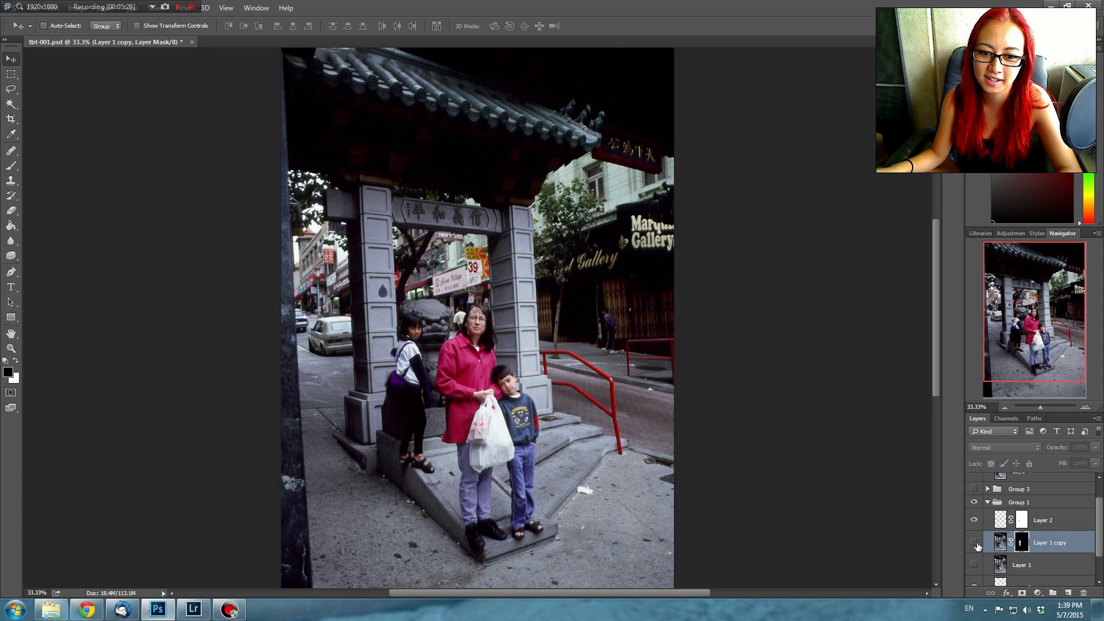
left_click(975, 544)
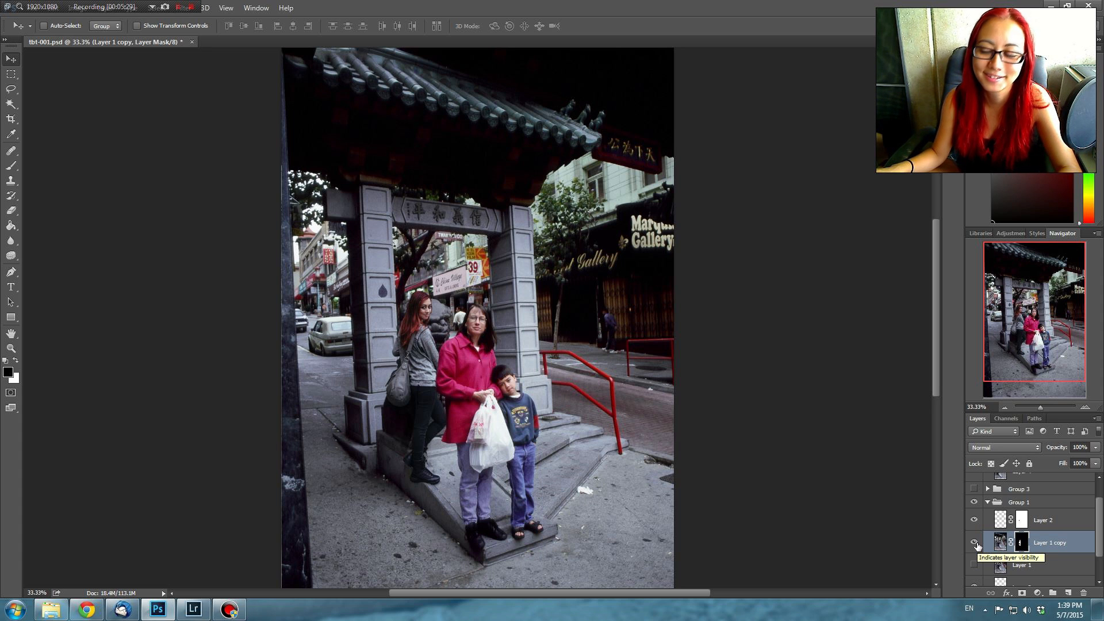
left_click(975, 544)
left_click(975, 544)
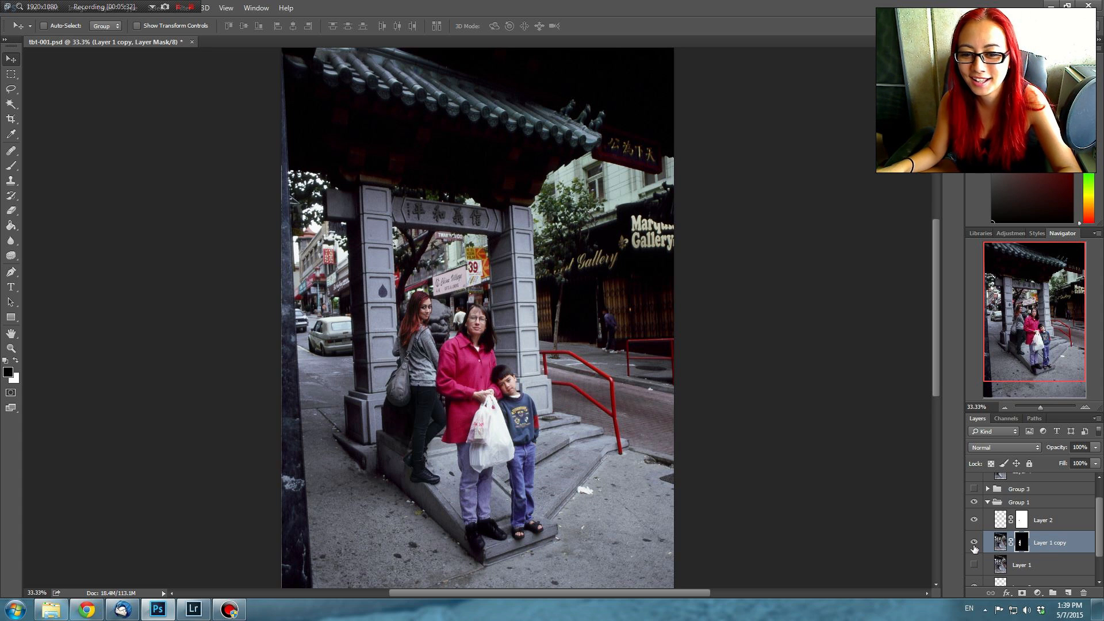
left_click(974, 543)
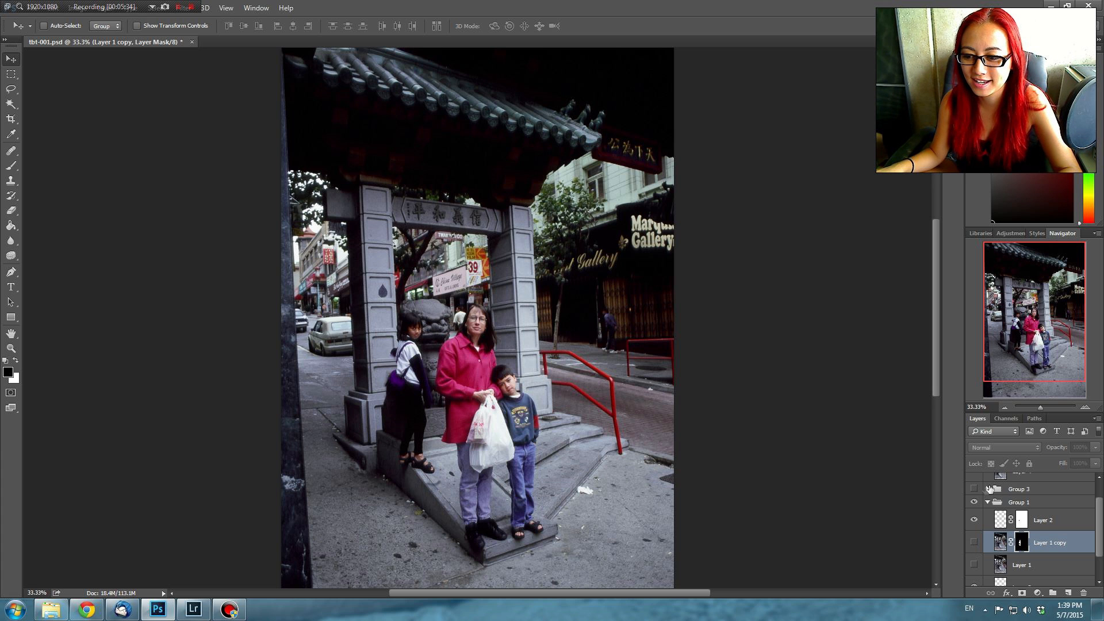
Step: Collapse and hide Group 1, make Group 3 visible and expand it to show Layer 5
left_click(987, 502)
left_click(987, 502)
left_click(974, 529)
left_click(974, 515)
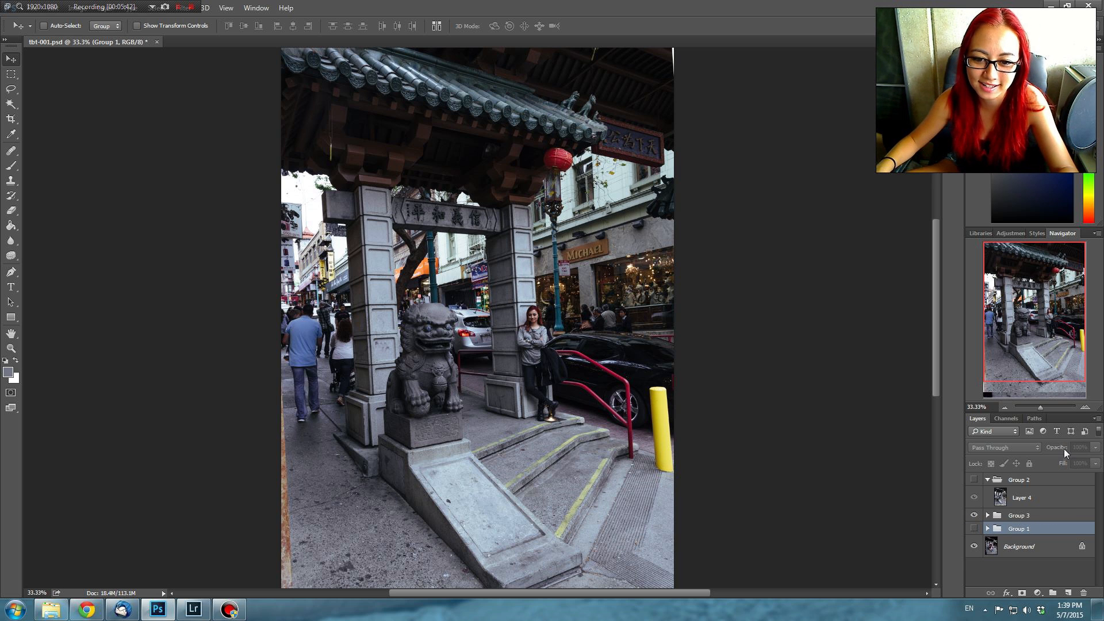
left_click(987, 516)
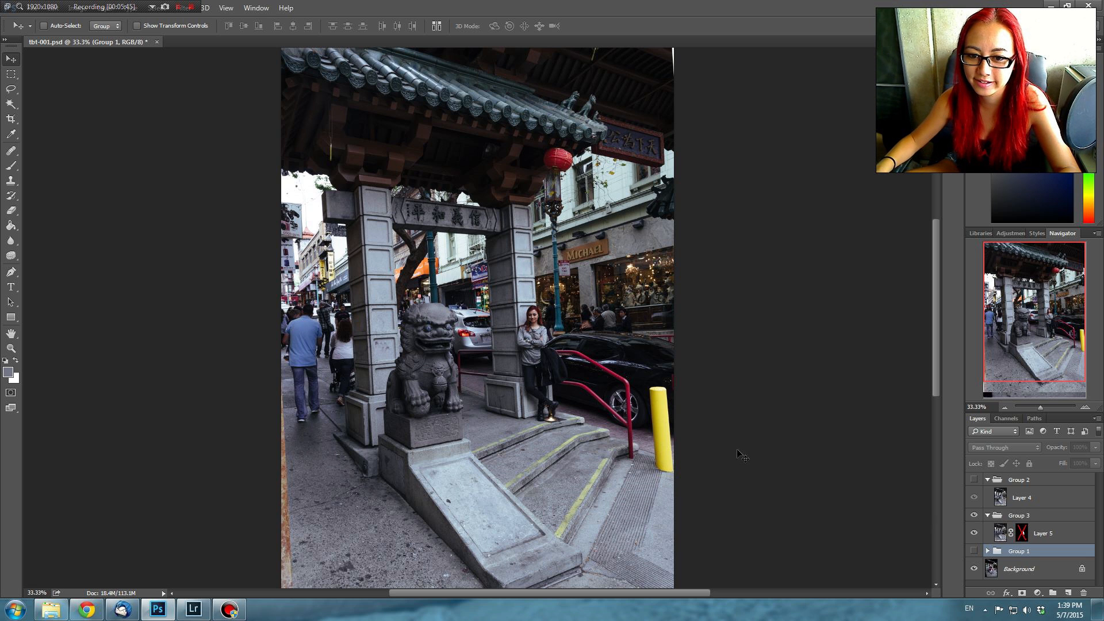
Step: Toggle Group 3's visibility to compare its 2015 photo with the 1996 background, leaving the group shown
left_click(975, 516)
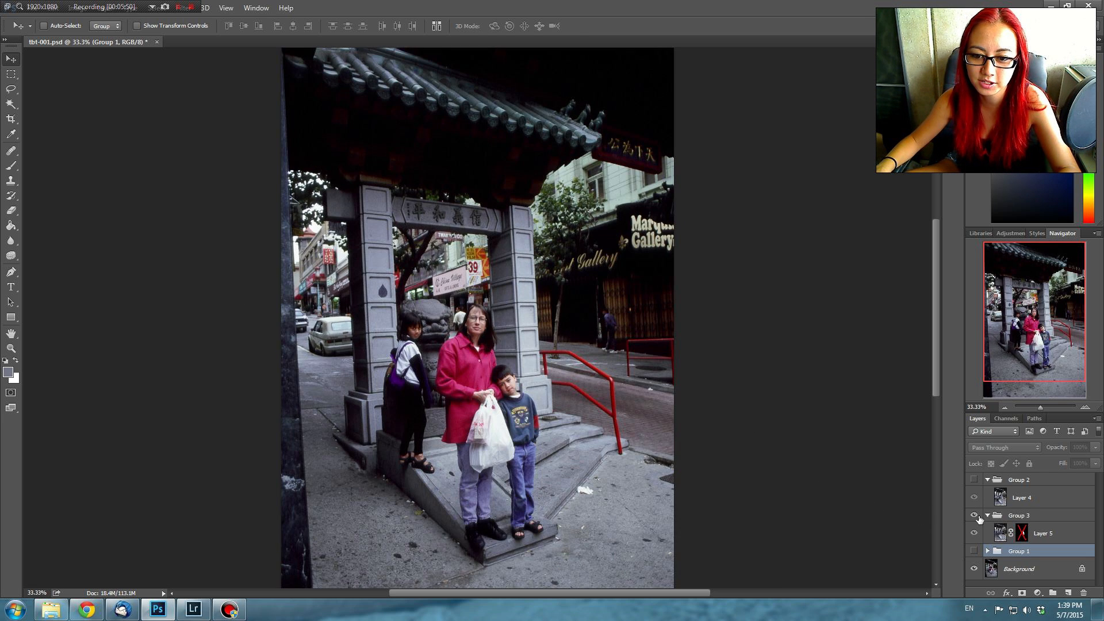
left_click(974, 515)
left_click(975, 516)
left_click(974, 516)
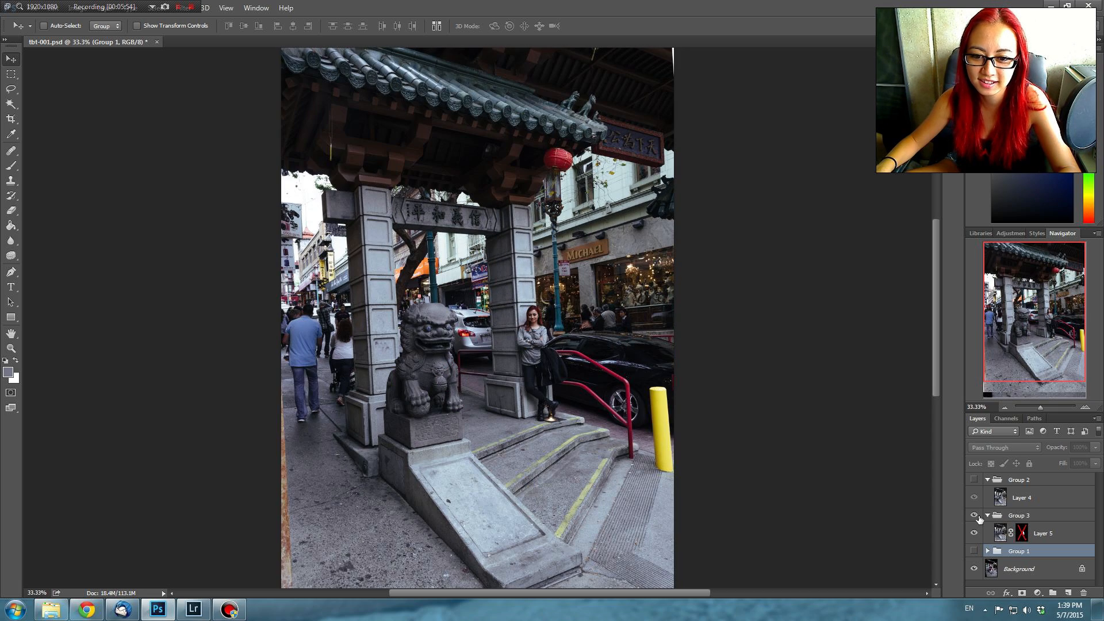
left_click(976, 516)
left_click(976, 516)
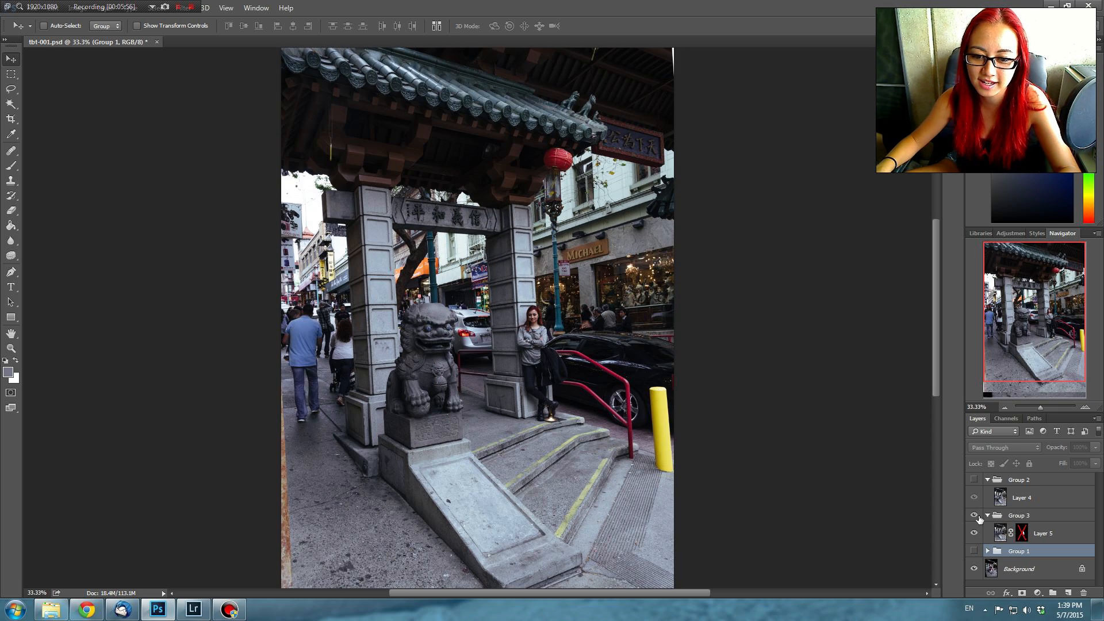
Step: Enable Layer 5's layer mask and examine up close how the masked 2015 figure blends beside the gate pillar
left_click(1019, 534, "shift")
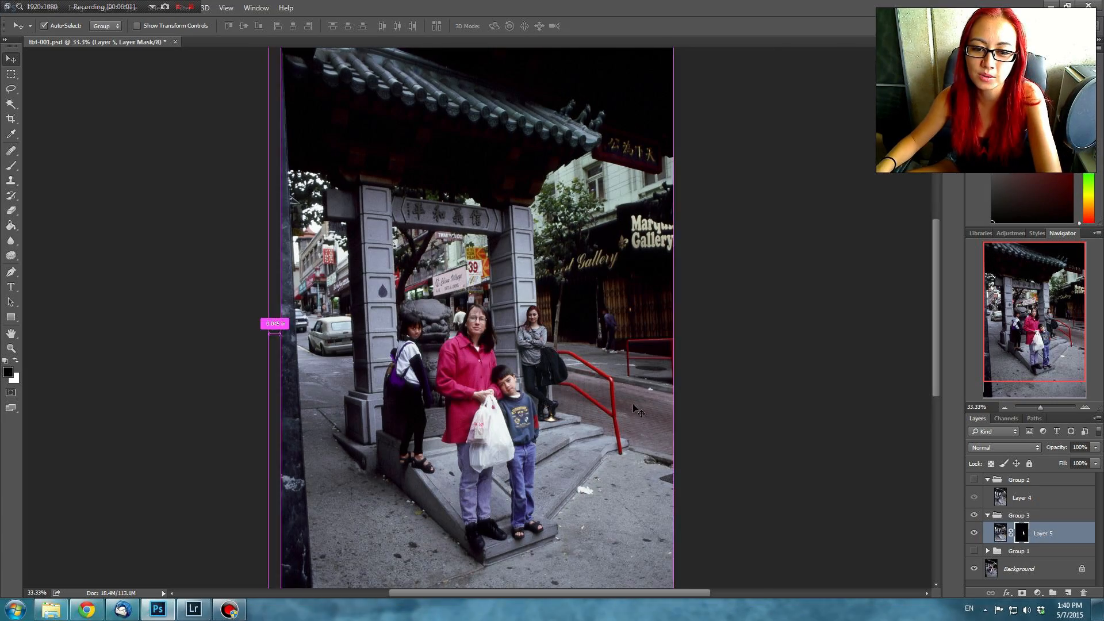
key("ctrl+1")
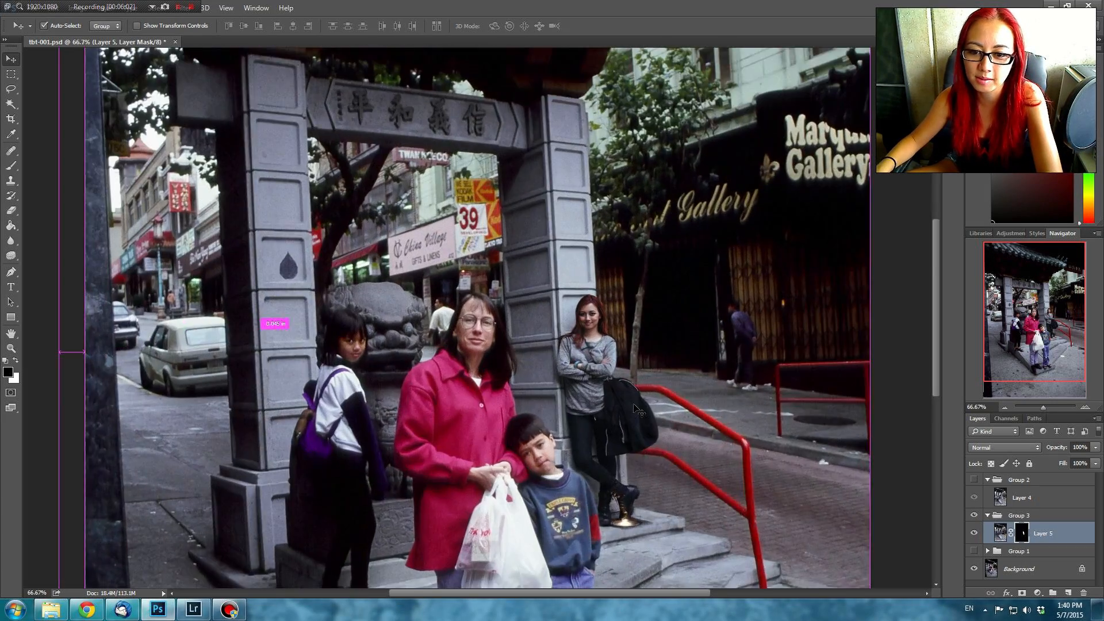
key("ctrl+plus")
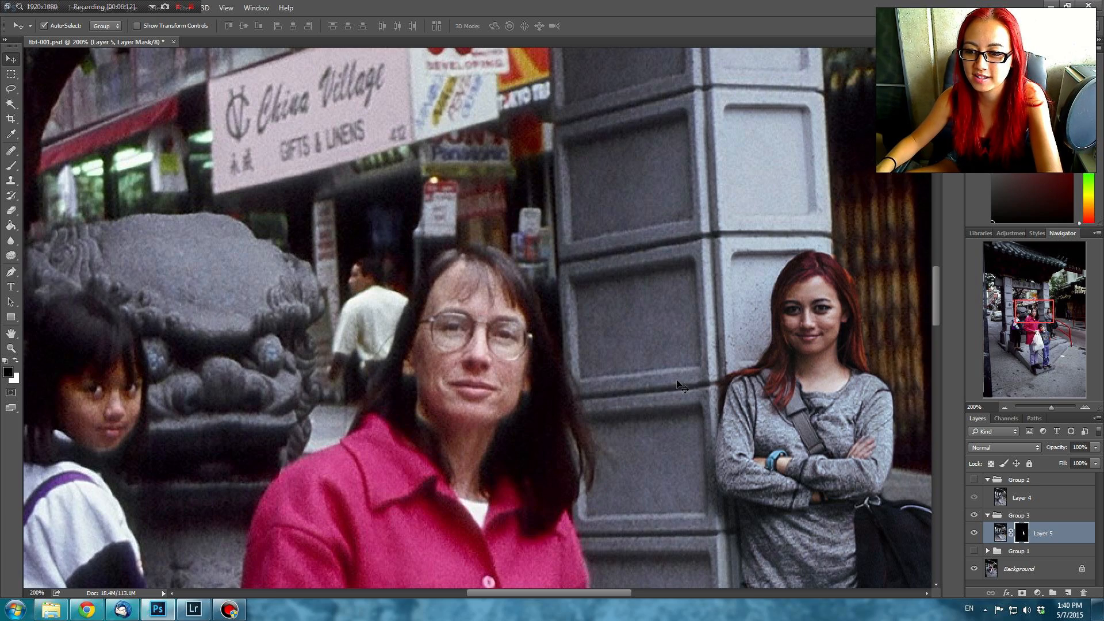
key("ctrl+minus")
key("ctrl+minus")
key("ctrl+minus")
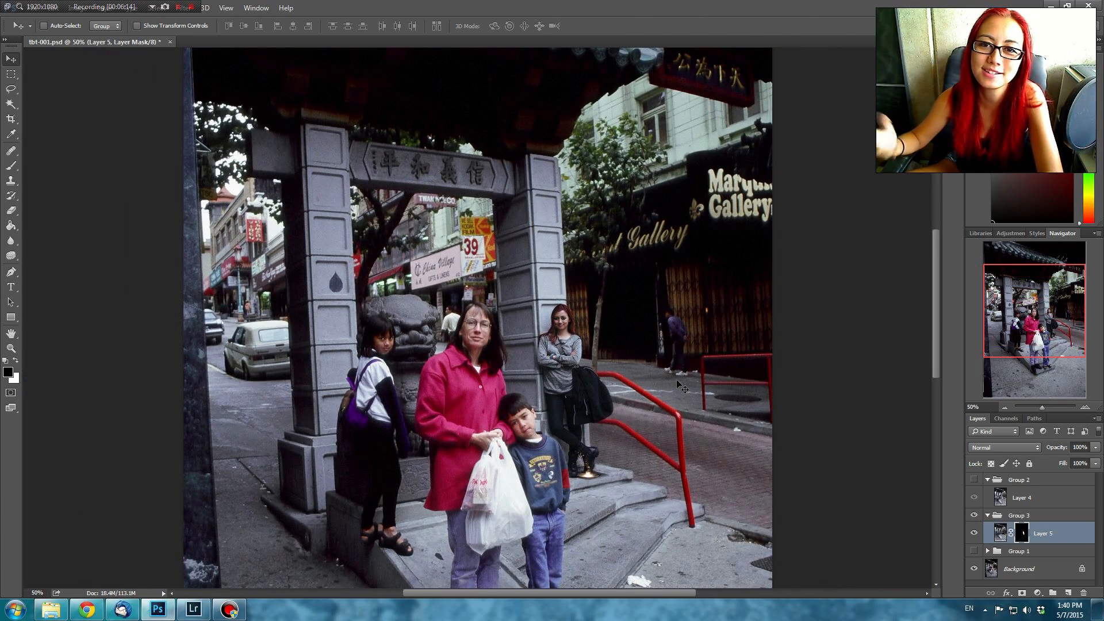
key("ctrl+minus")
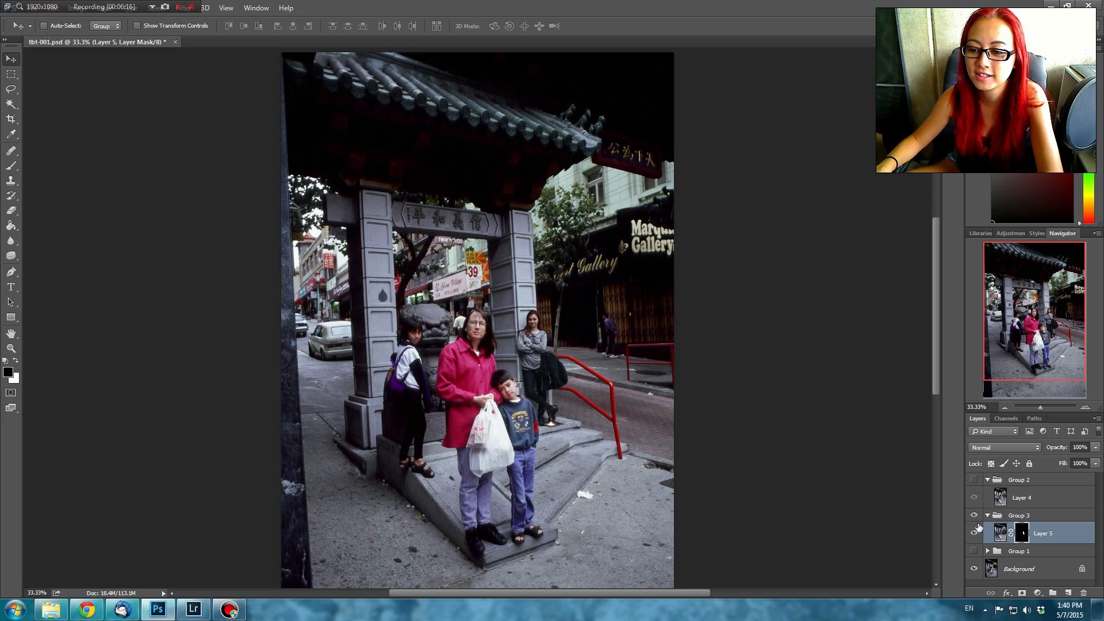
Step: Toggle Layer 5 while inspecting the figure's boots and the lit ground fixture against the 1996 steps, leaving the layer shown
left_click(974, 535)
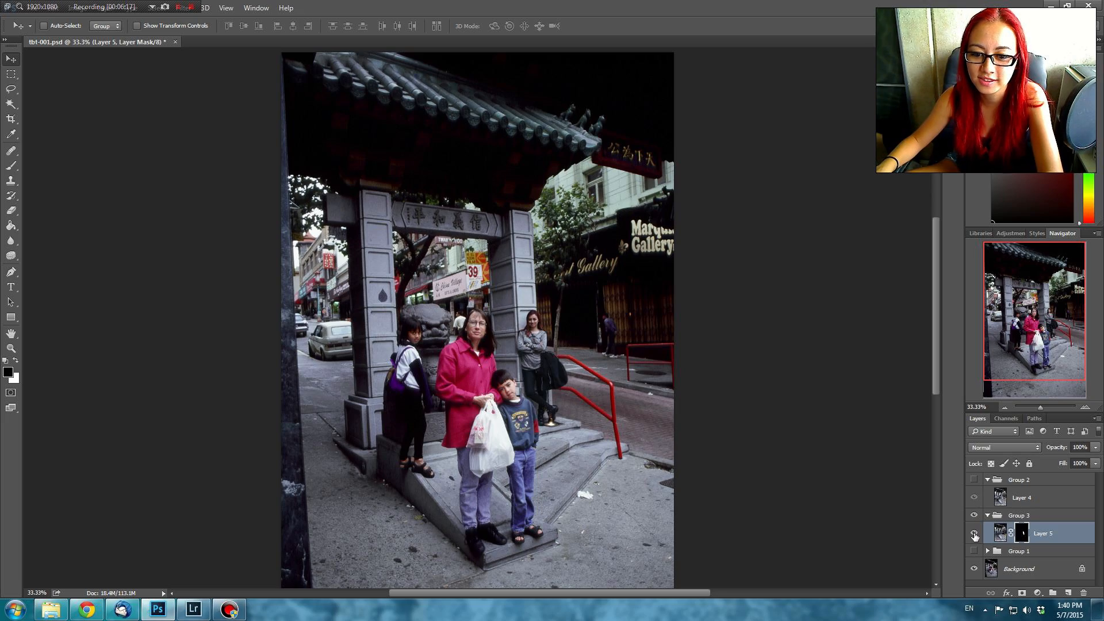
key("ctrl+plus")
key("ctrl+plus")
key("ctrl+plus")
key("ctrl+plus")
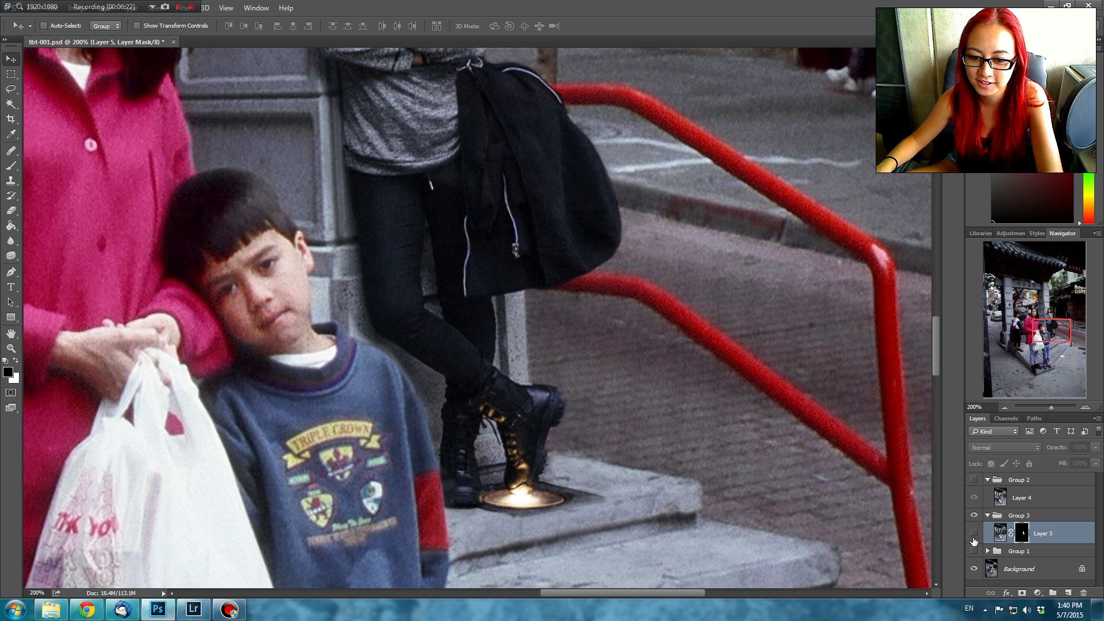
left_click(974, 533)
left_click(973, 539)
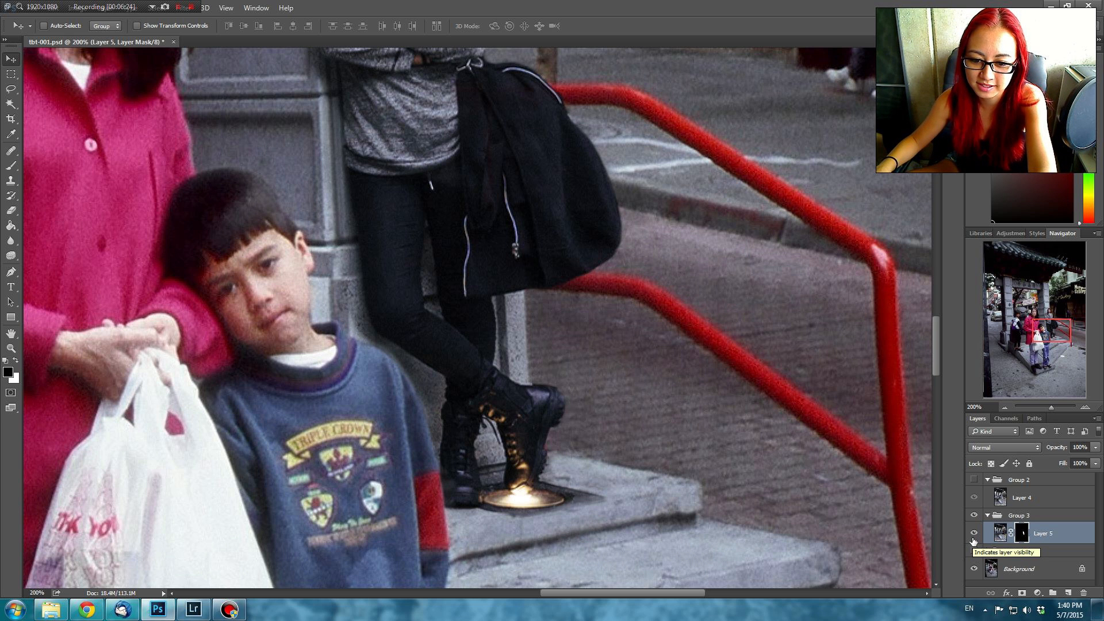
left_click(974, 539)
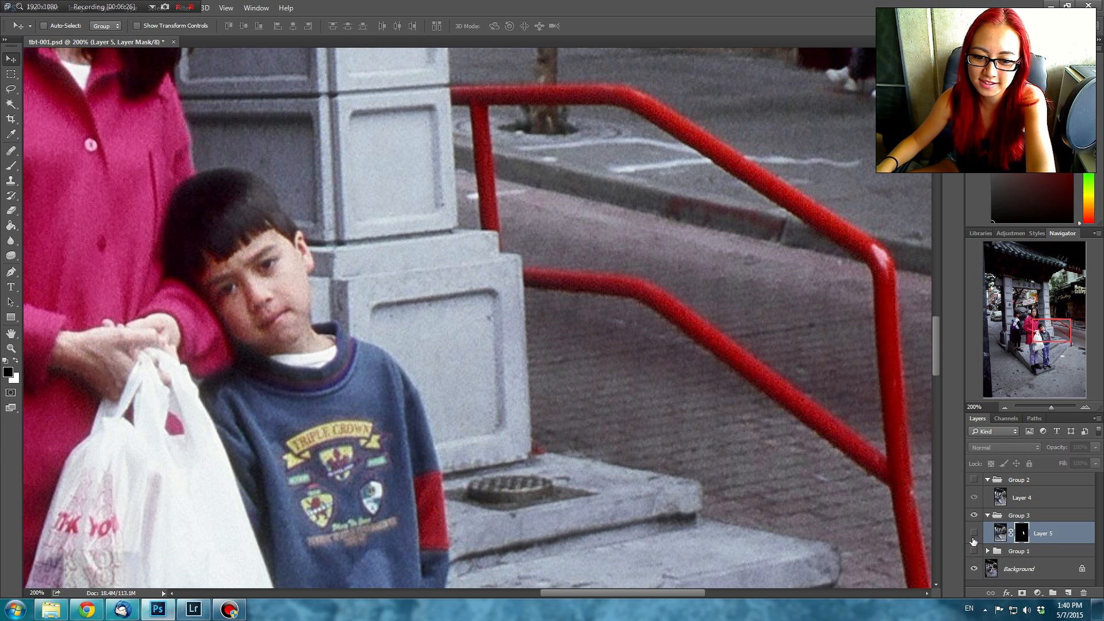
left_click(973, 538)
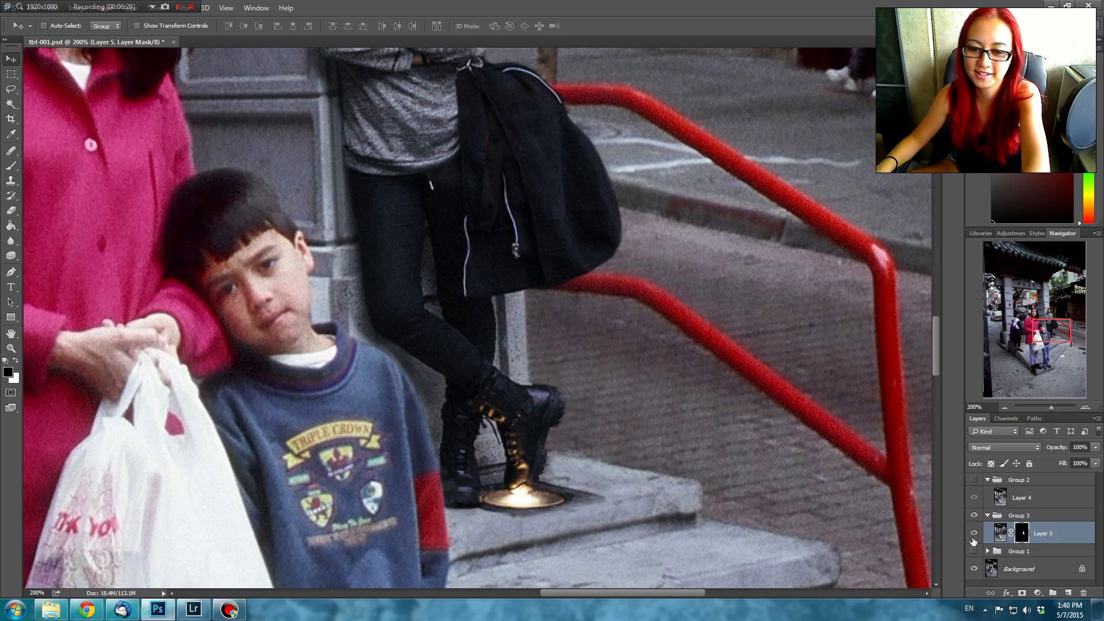
left_click(973, 541)
left_click(973, 541)
key("ctrl+0")
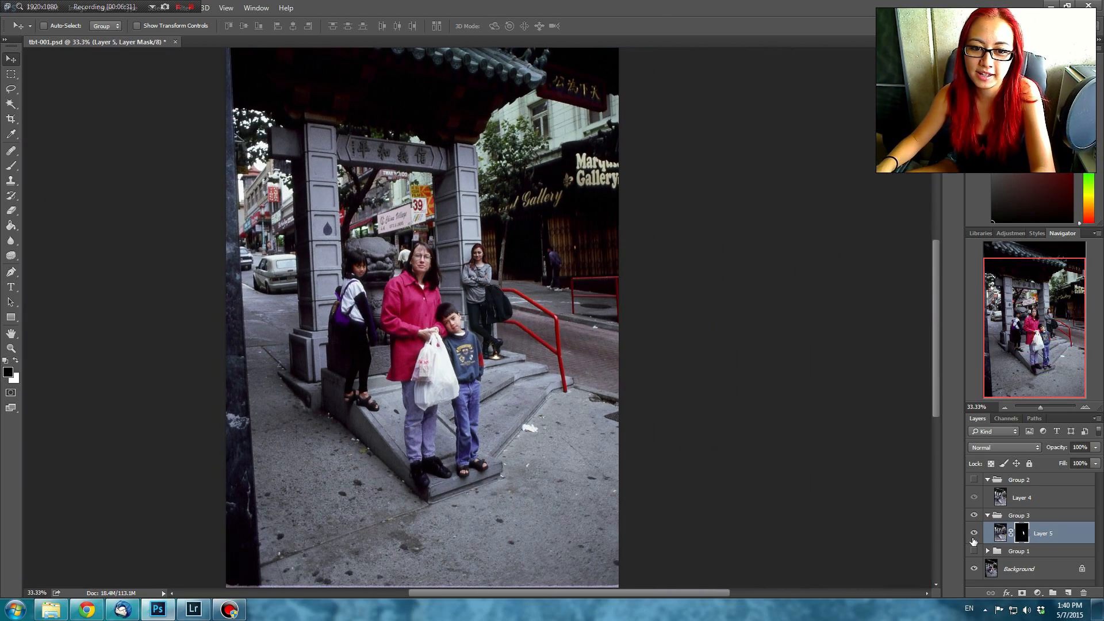
key("ctrl+plus")
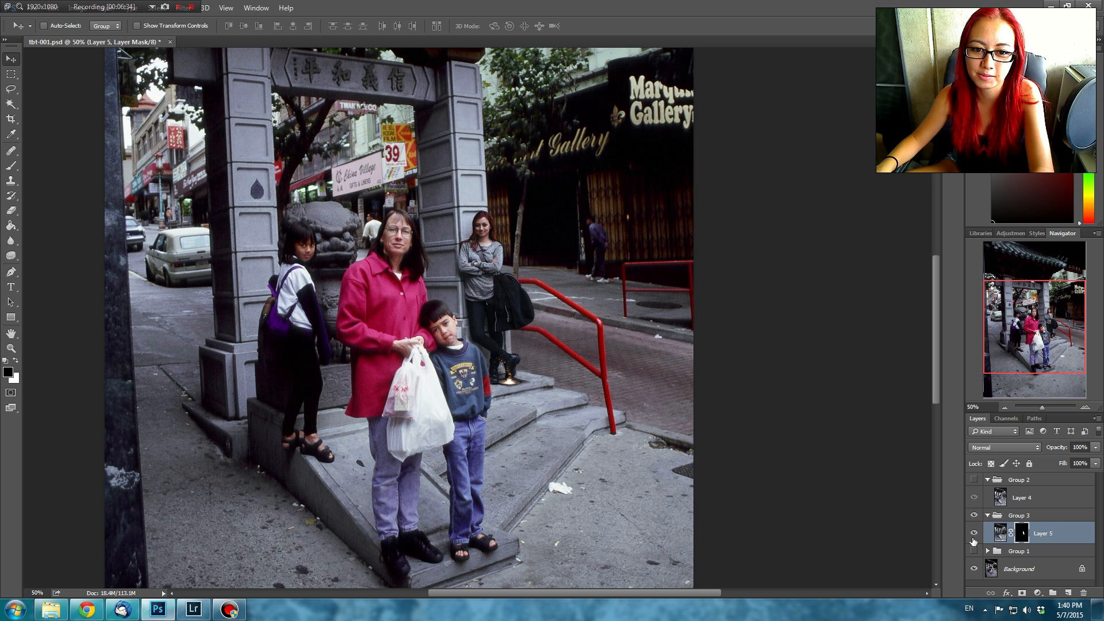
key("ctrl+minus")
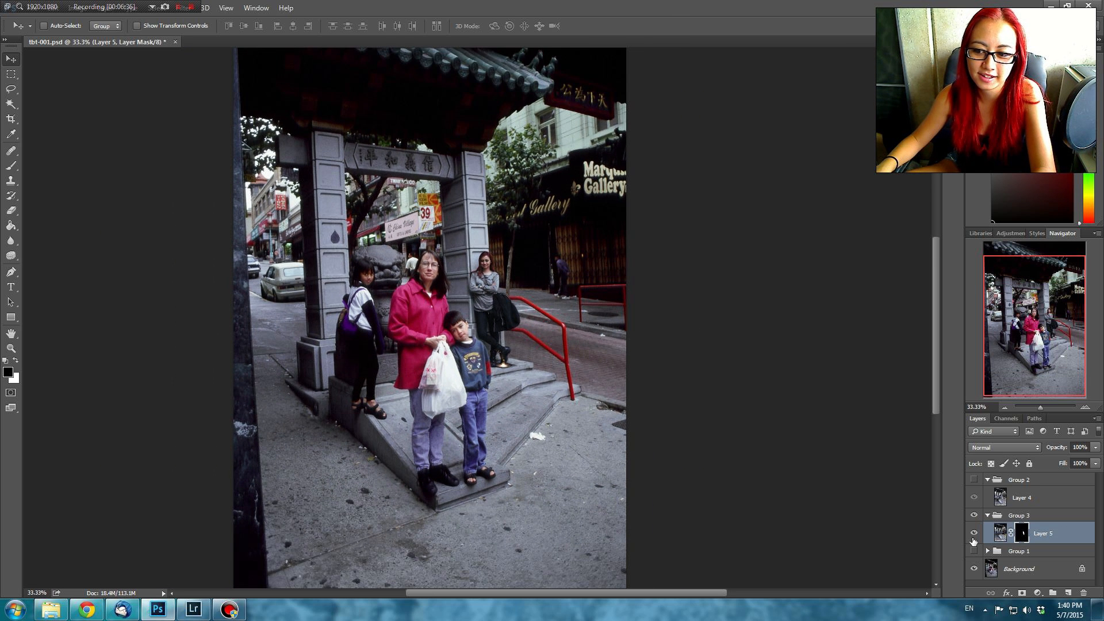
Step: Hide Layer 5 and Group 3, and make Group 2 visible over the 1996 background
left_click(974, 533)
left_click(974, 515)
left_click(974, 479)
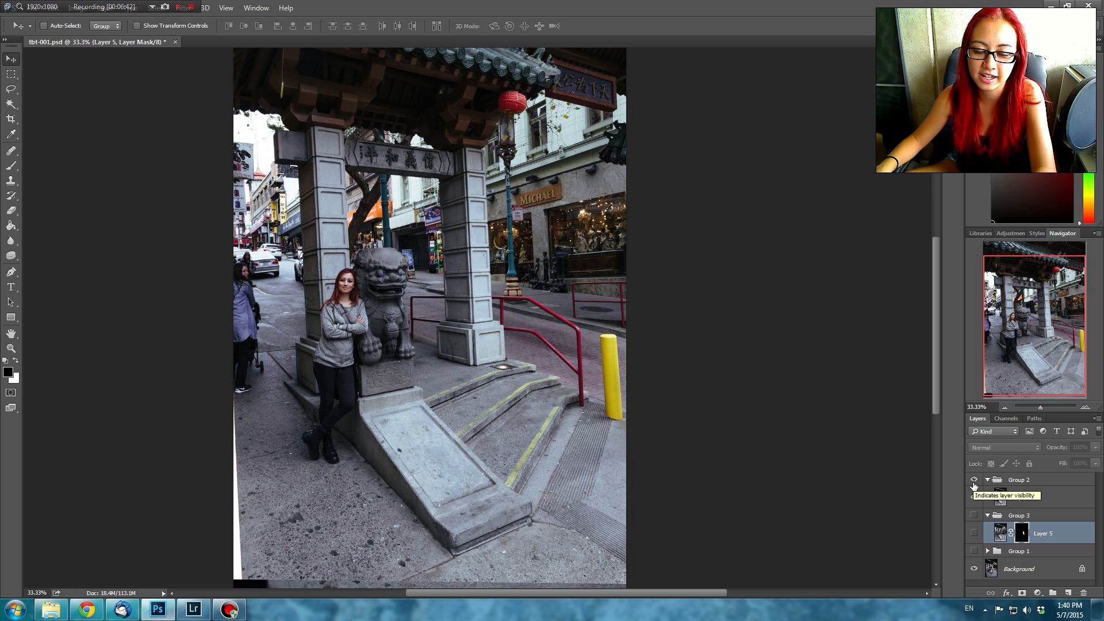
Step: Toggle Group 2's visibility to compare its unmasked 2015 photo with the 1996 background, leaving the group shown
left_click(974, 485)
left_click(974, 483)
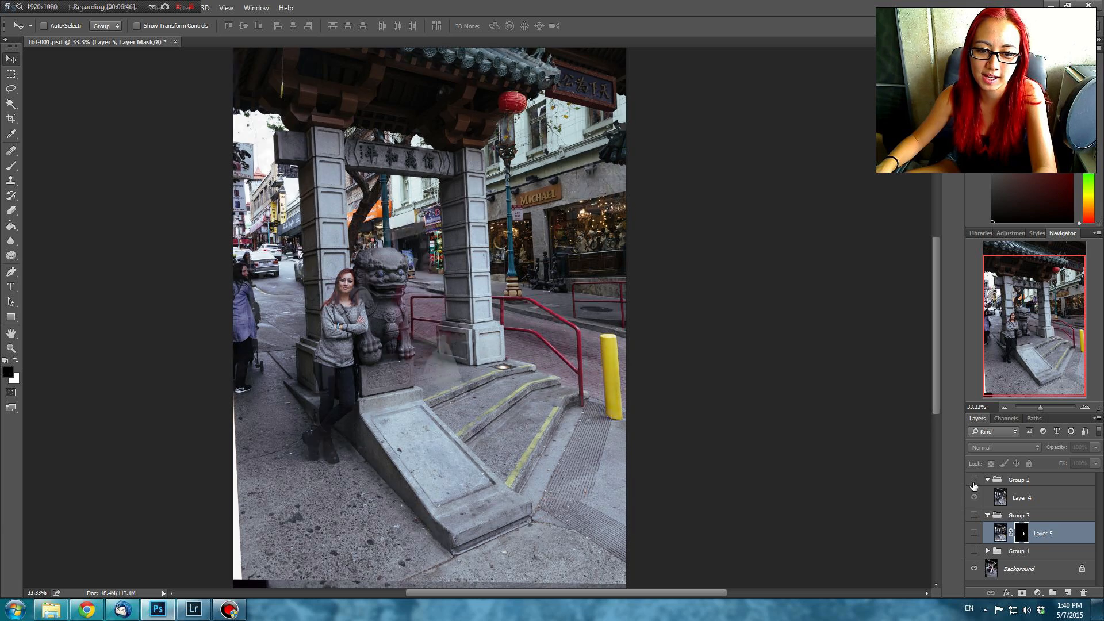
left_click(974, 484)
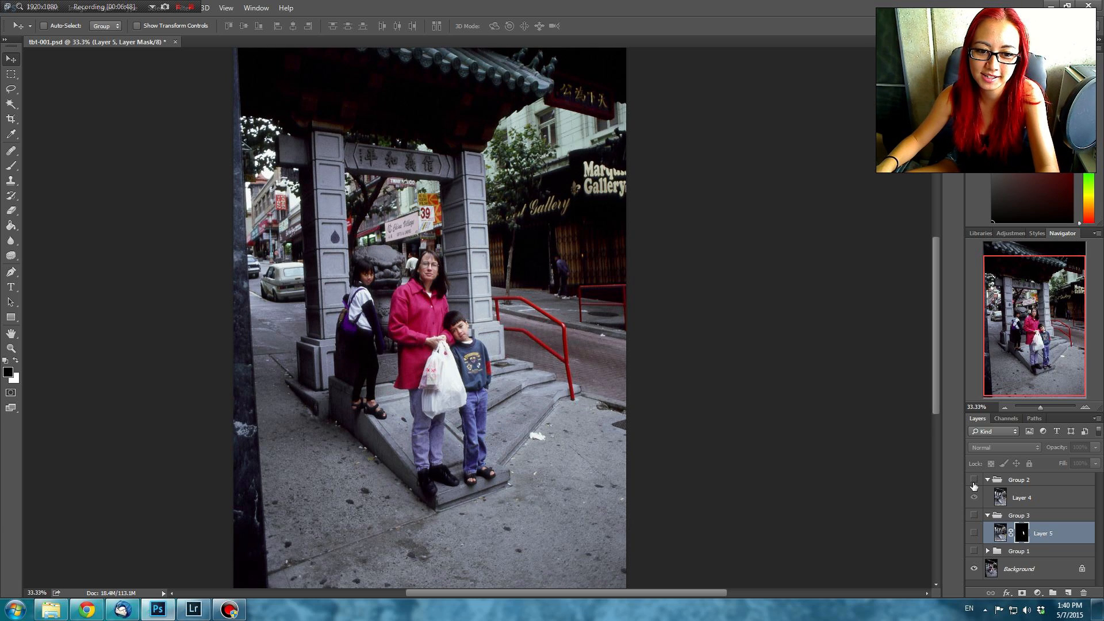
left_click(973, 485)
left_click(974, 485)
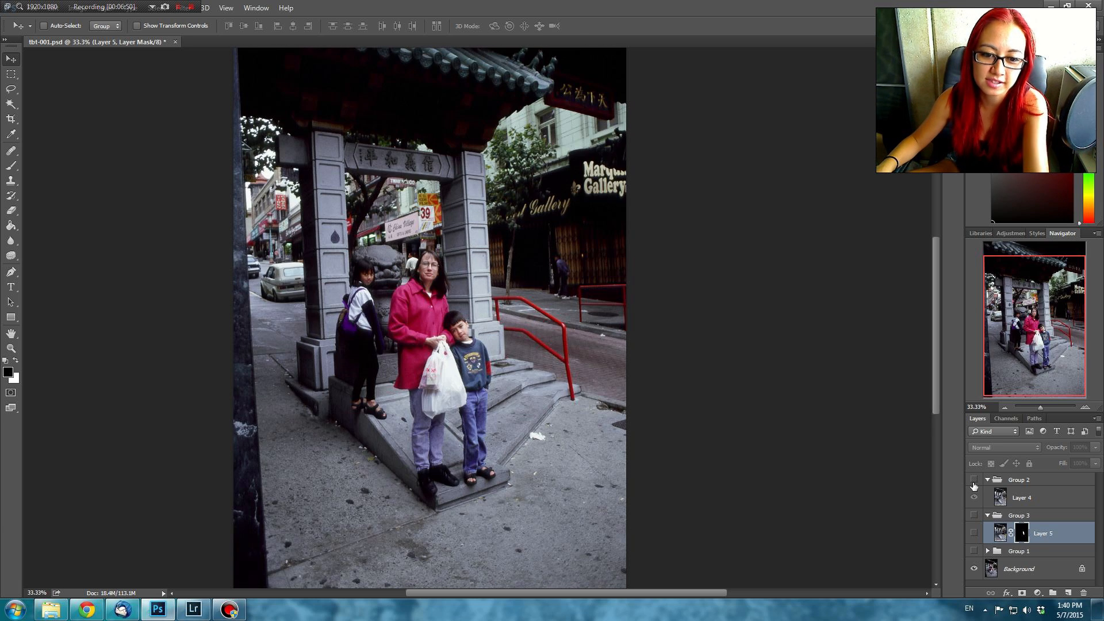
left_click(973, 484)
left_click(973, 485)
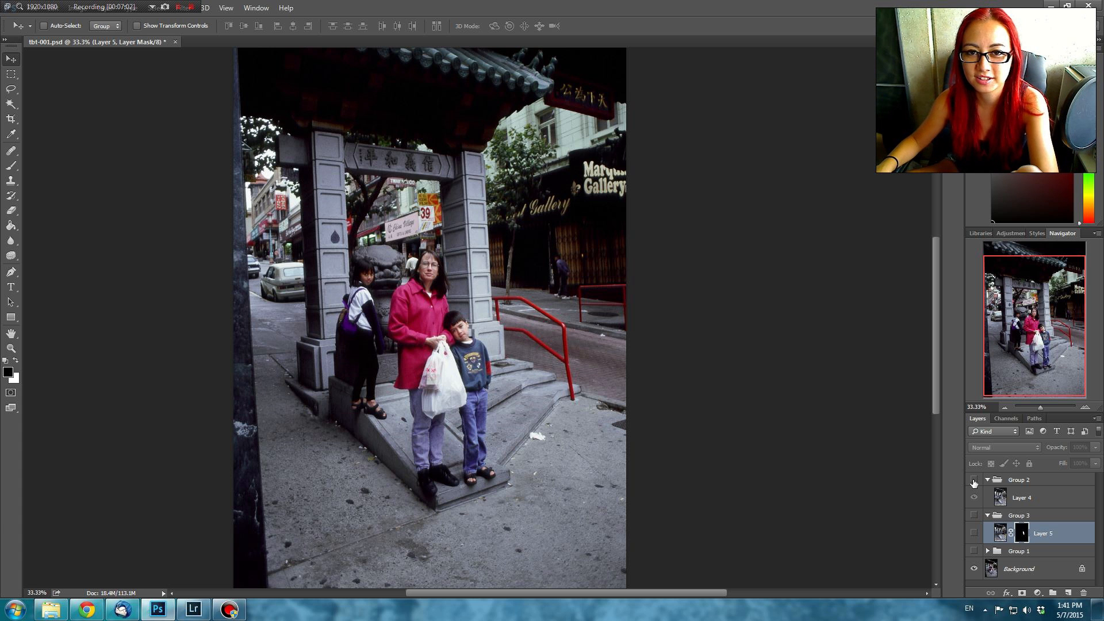
left_click(974, 481)
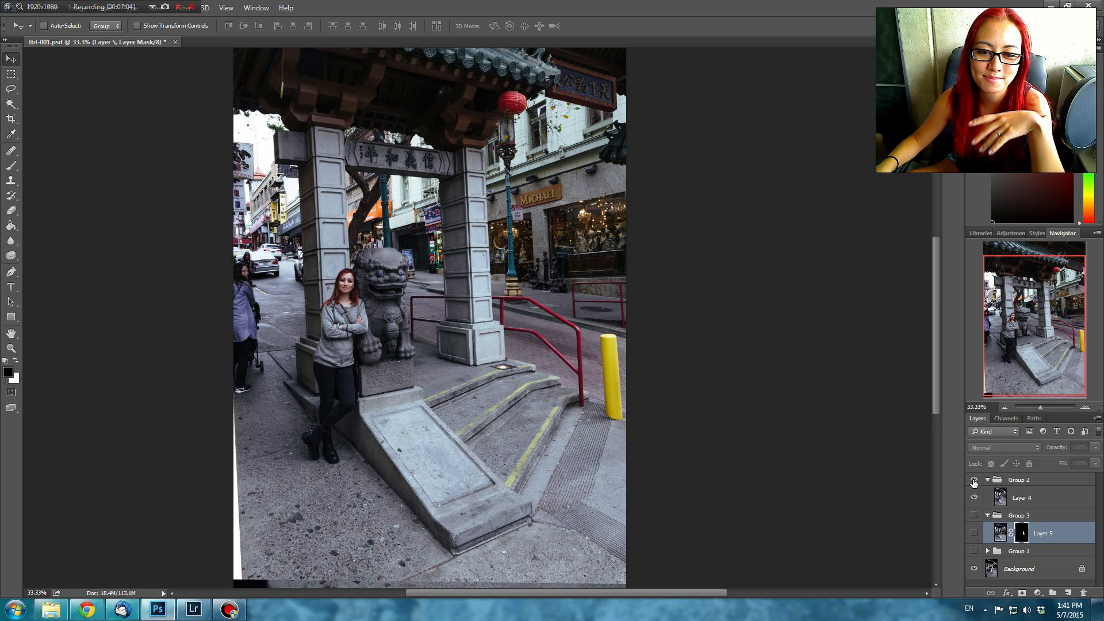
Step: Flip Group 2 off and on repeatedly to examine how its gate pillars and steps align with the 1996 scan, leaving it visible
left_click(974, 481)
left_click(974, 481)
left_click(973, 481)
left_click(973, 480)
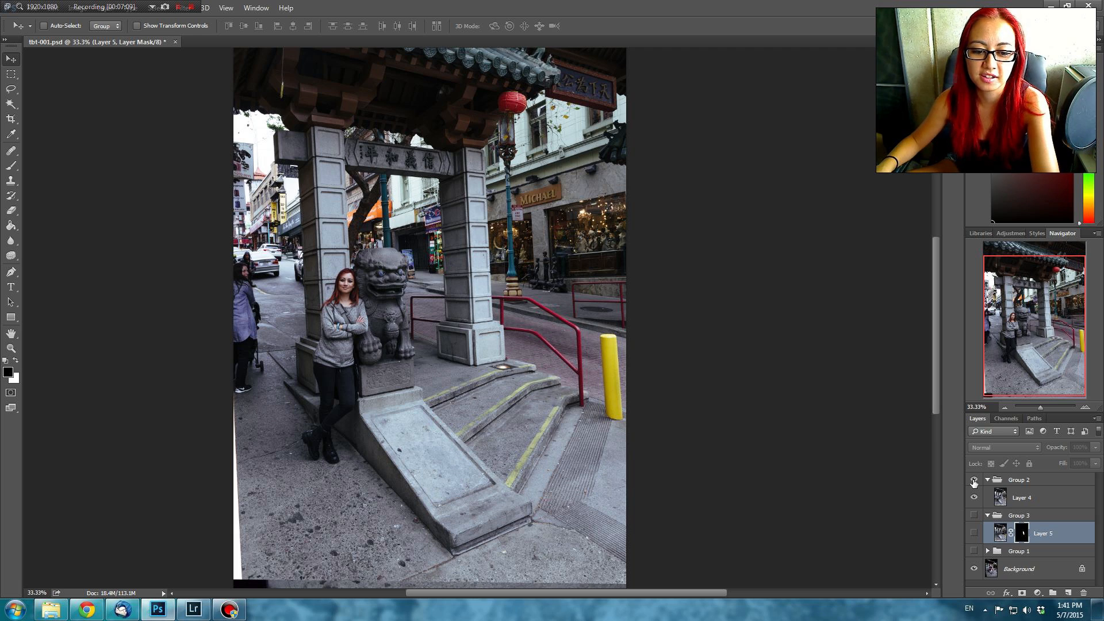
left_click(974, 481)
left_click(974, 481)
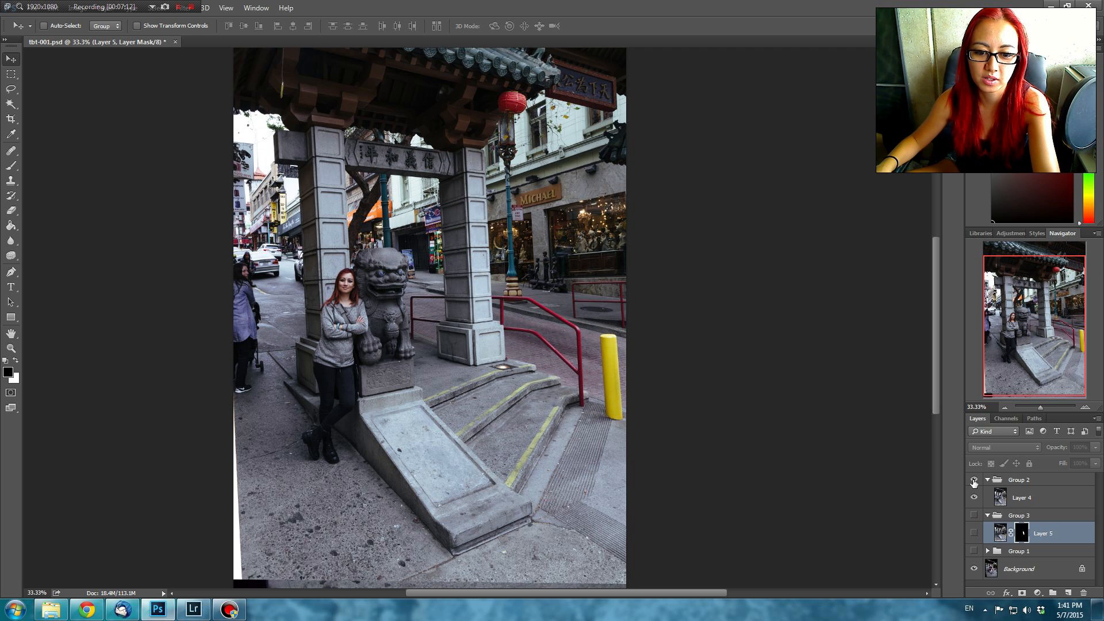
left_click(974, 481)
left_click(973, 481)
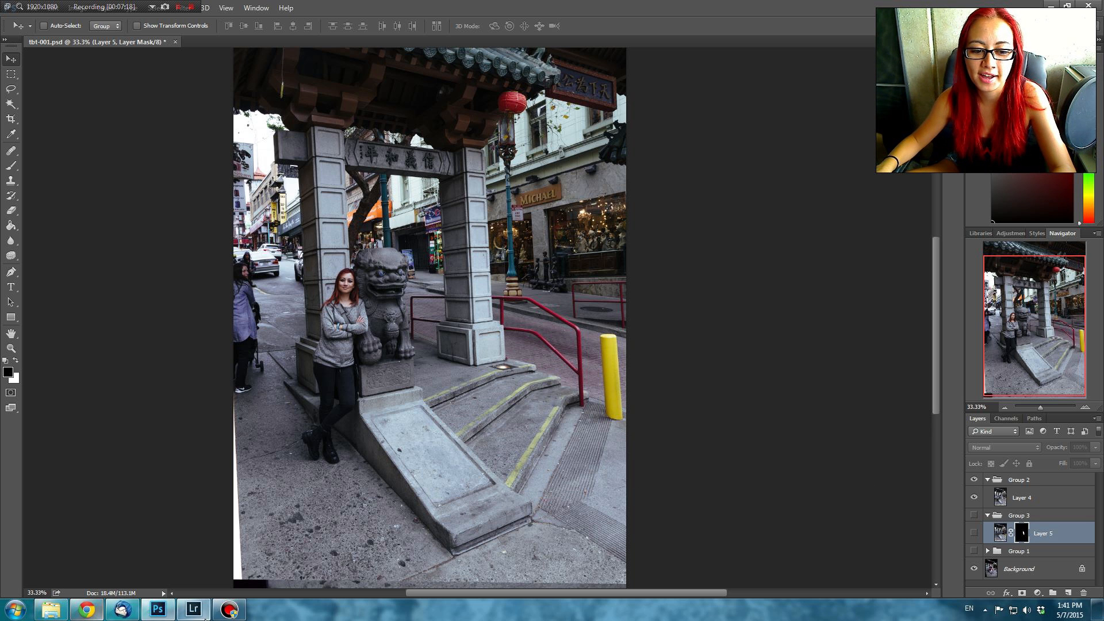
Step: Switch to Lightroom and view final_merge.jpg as a single enlarged image, with the develop adjustments panel and filmstrip hidden
left_click(195, 612)
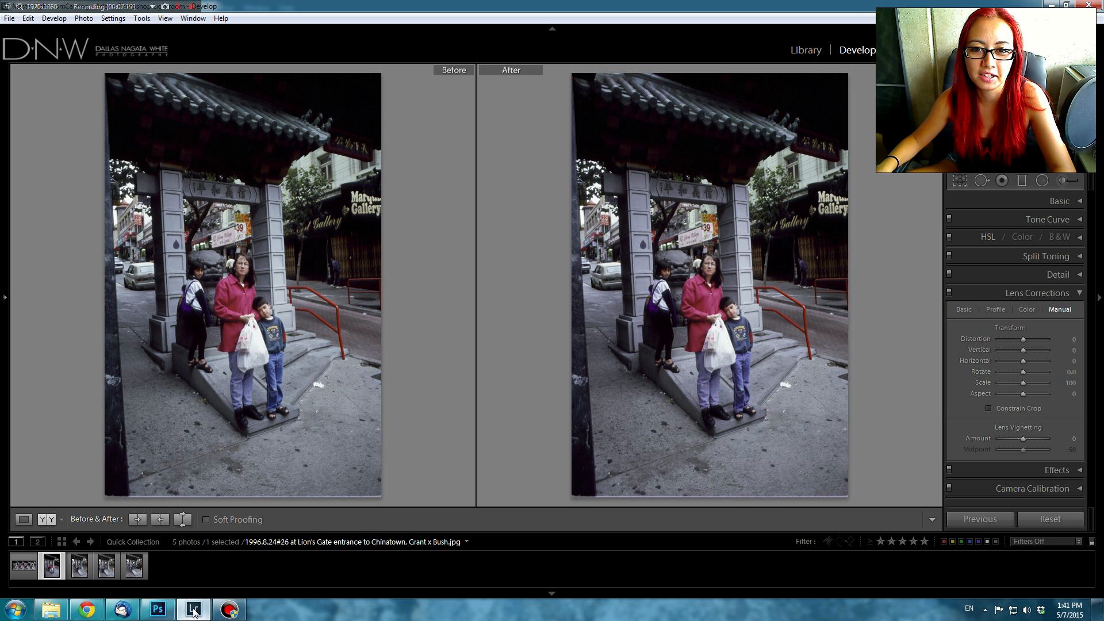
left_click(31, 575)
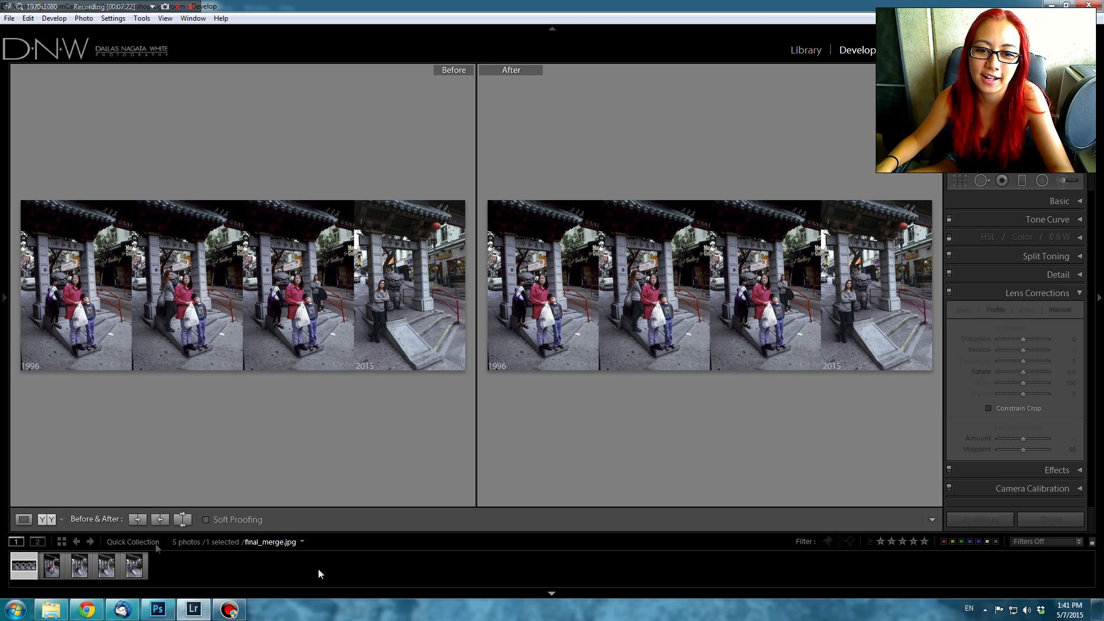
left_click(22, 519)
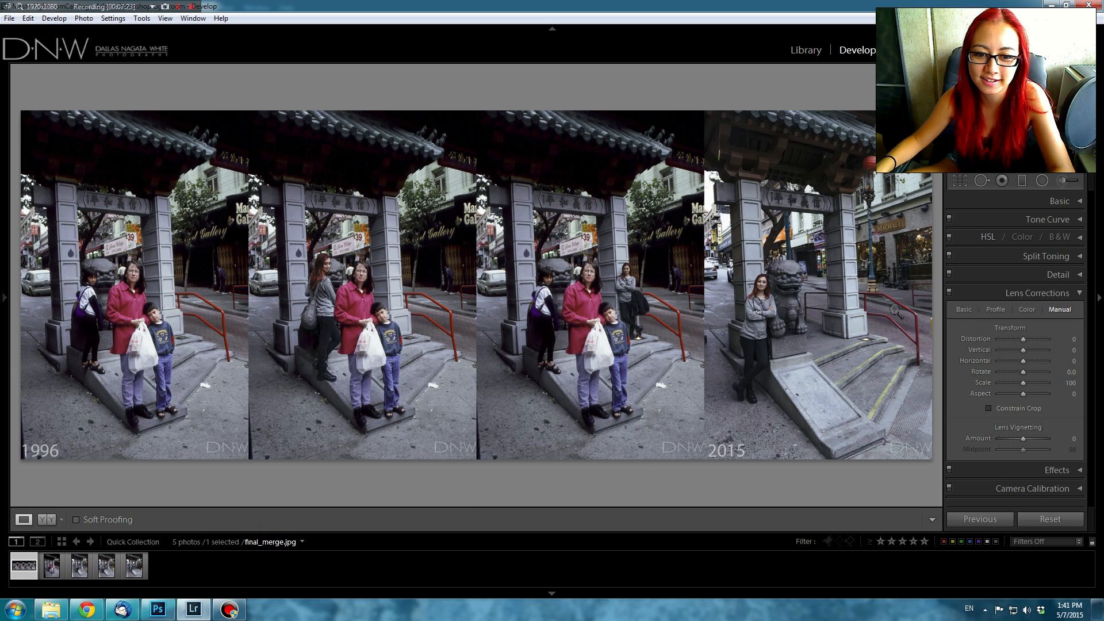
left_click(1098, 375)
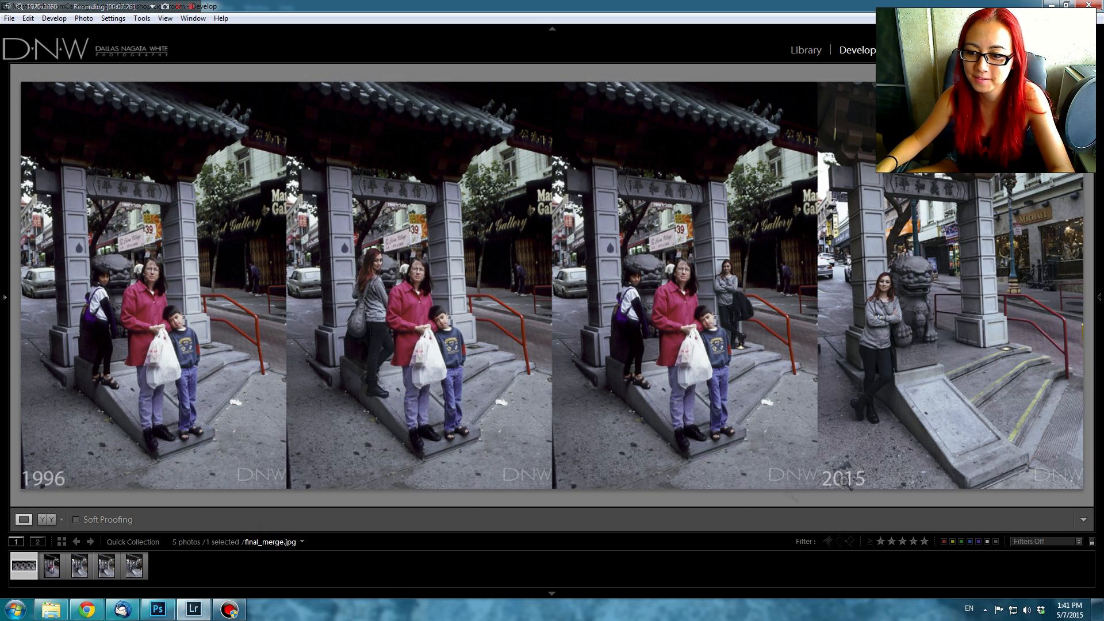
left_click(552, 593)
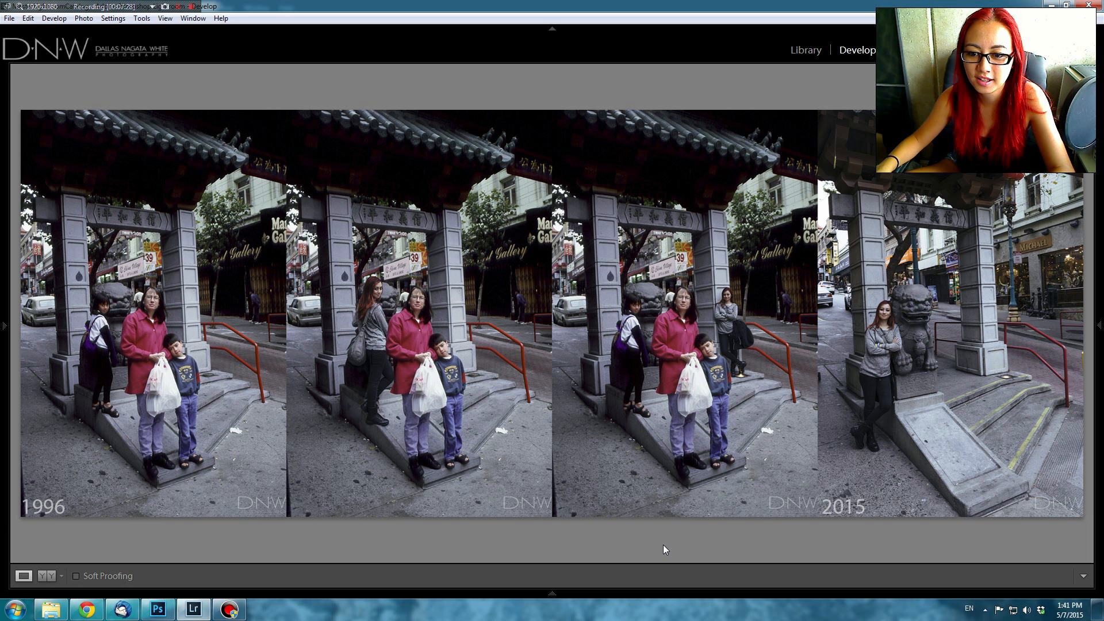